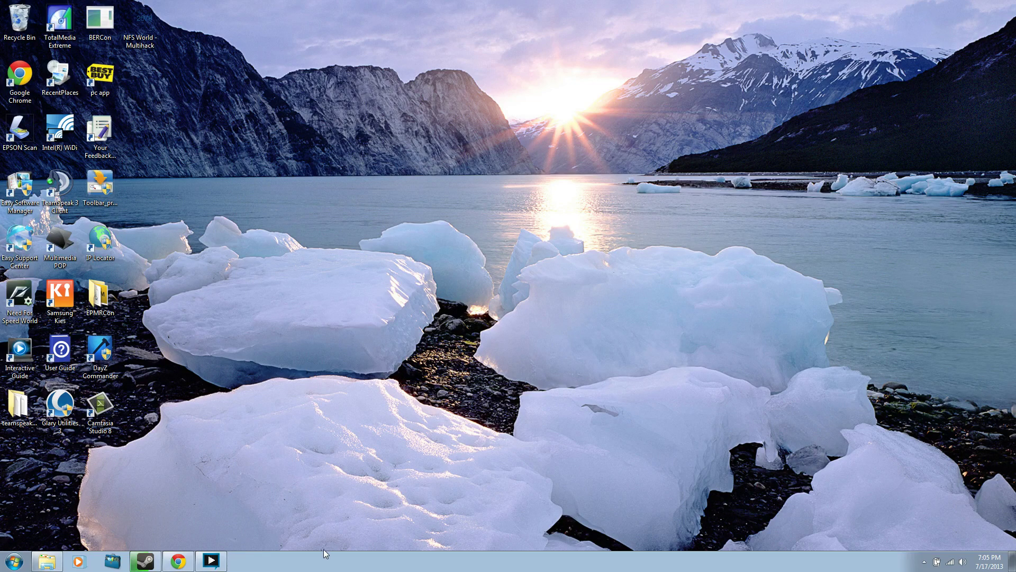
# Bring up the SASDayZ forum portal in Chrome, skim its news and topics, then choose ENTER VIP.
pyautogui.click(178, 562)
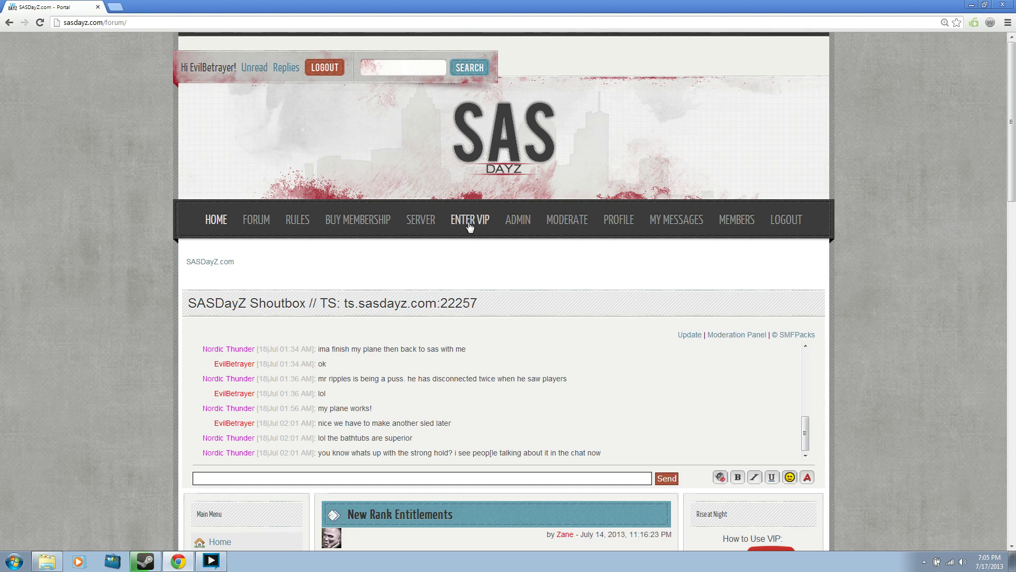
pyautogui.scroll(-12, 359, 263)
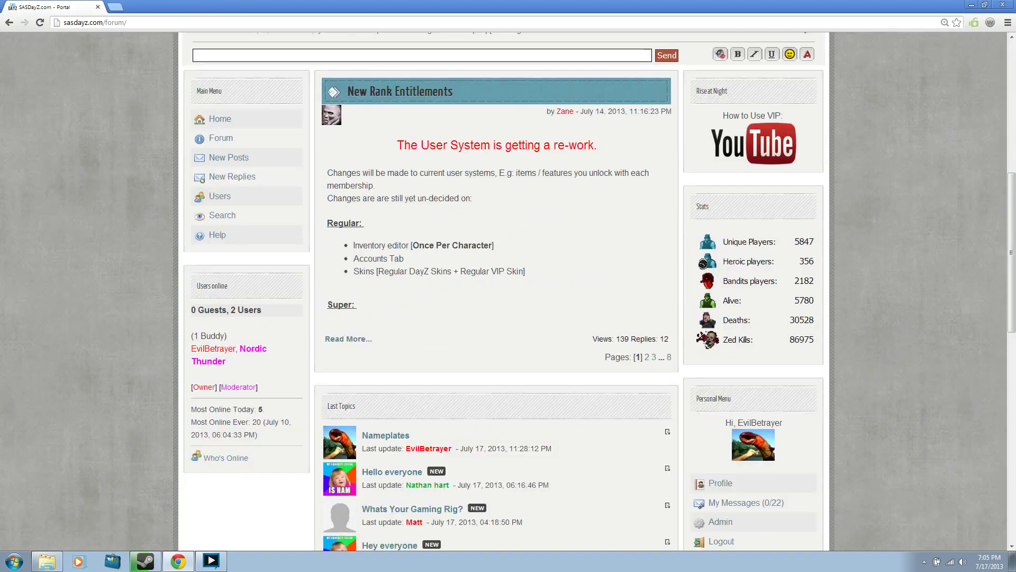
pyautogui.scroll(-4, 352, 313)
pyautogui.scroll(-1, 368, 341)
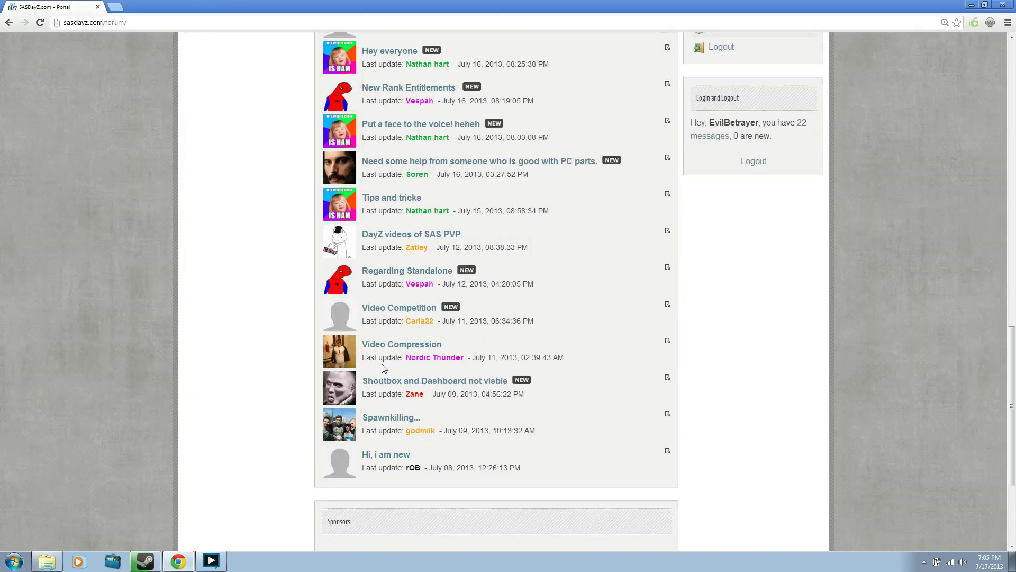
pyautogui.scroll(1, 383, 369)
pyautogui.scroll(10, 384, 369)
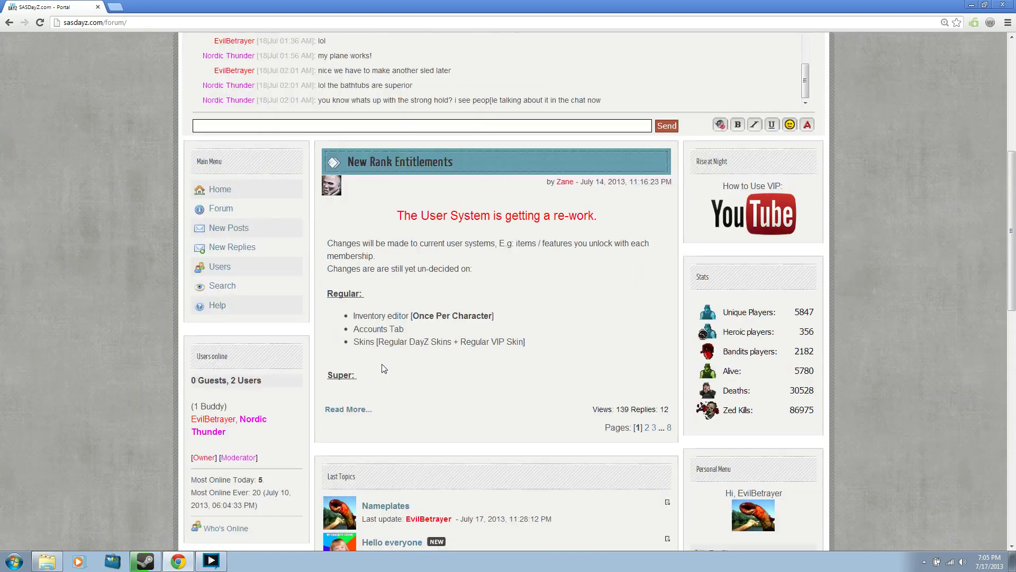
pyautogui.scroll(4, 384, 369)
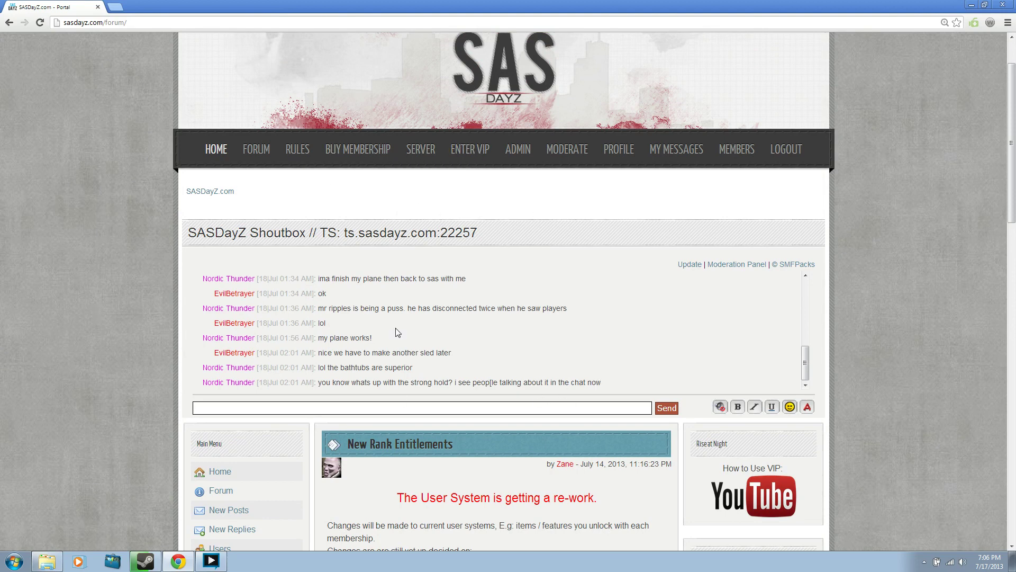
pyautogui.click(472, 152)
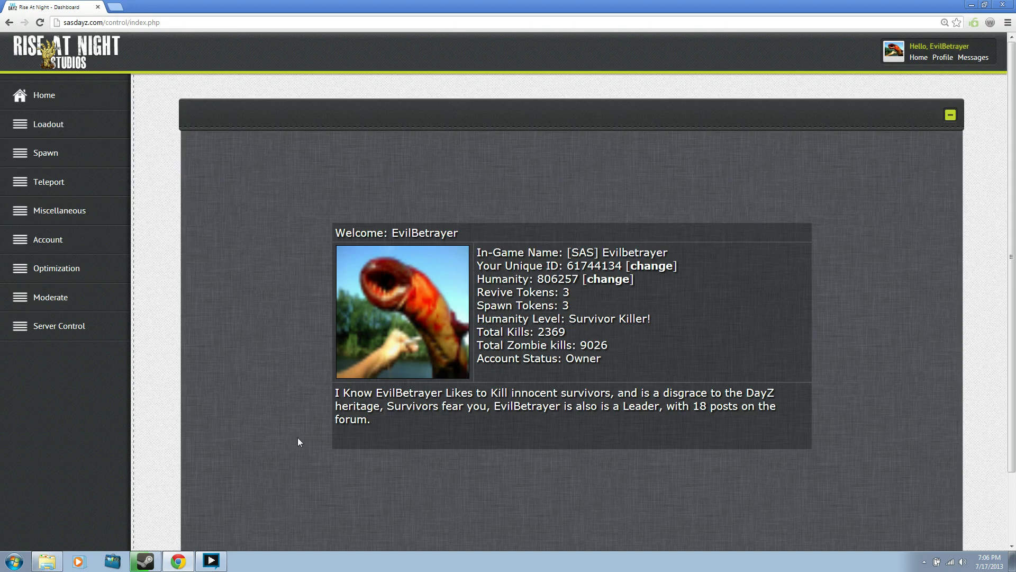
# Bring the streaming software window back in front of the loaded dashboard.
pyautogui.click(210, 561)
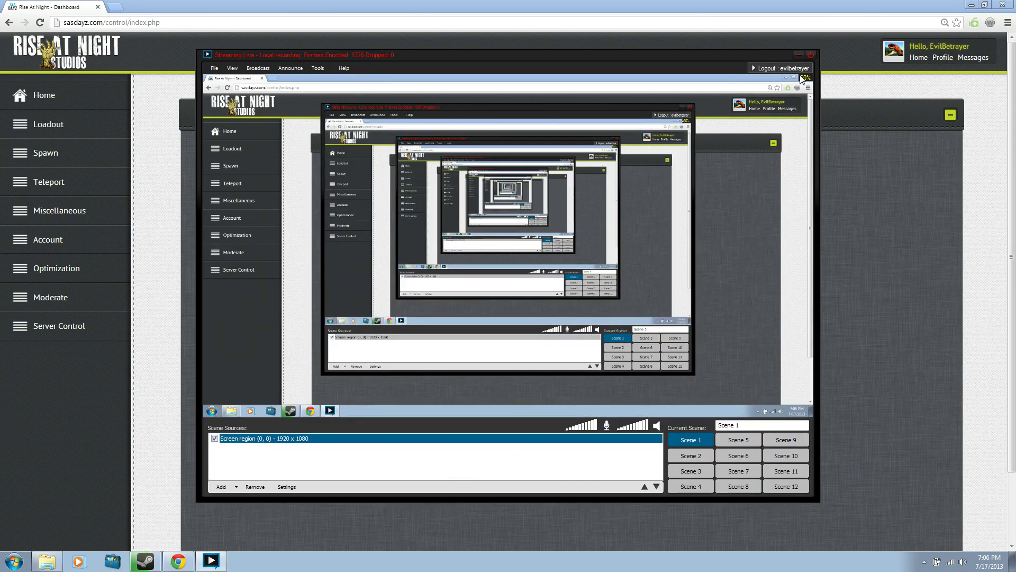
pyautogui.click(798, 55)
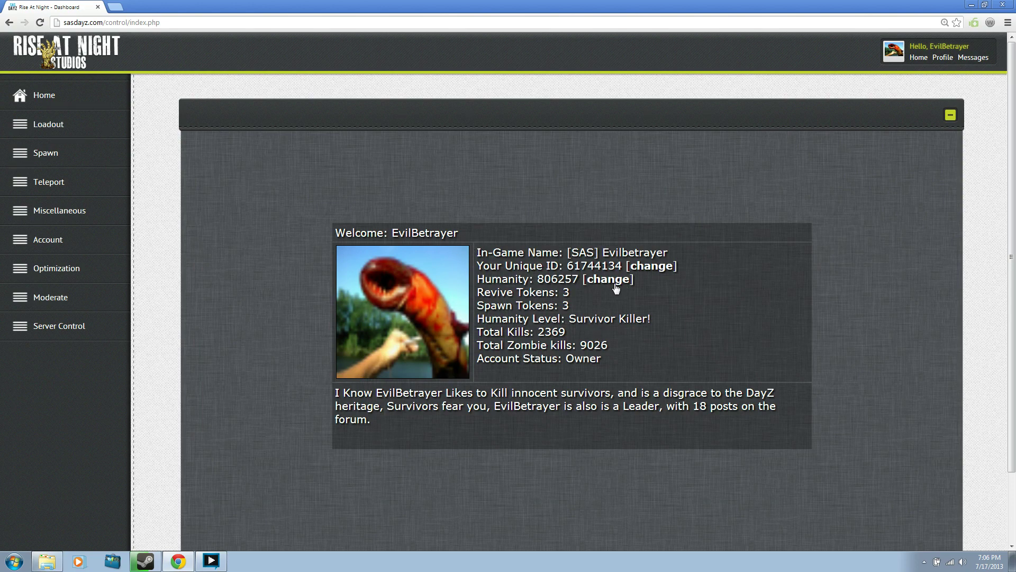
# Expand and collapse Miscellaneous, then expand Loadout and choose Edit Inventory.
pyautogui.click(73, 218)
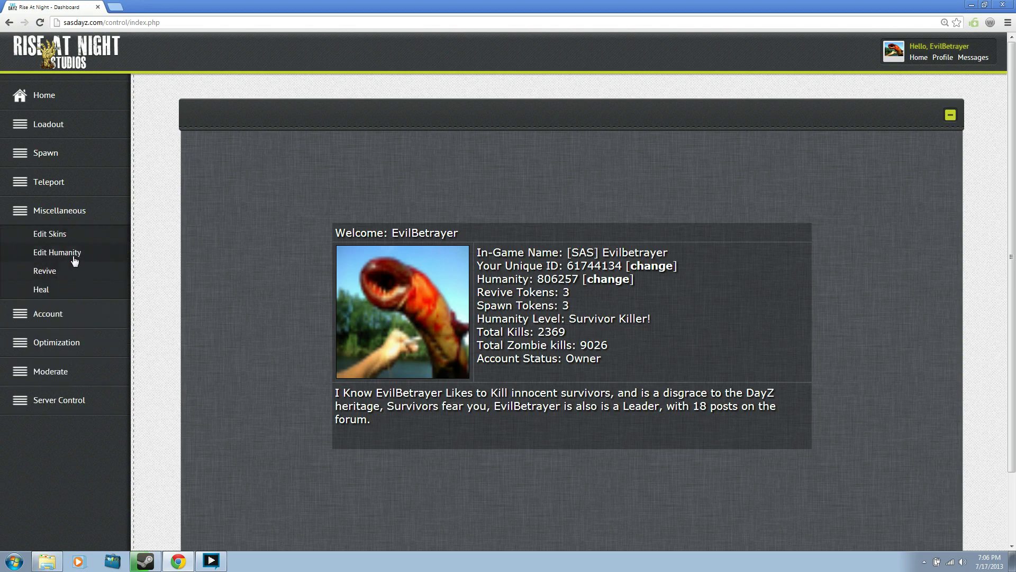
pyautogui.click(69, 216)
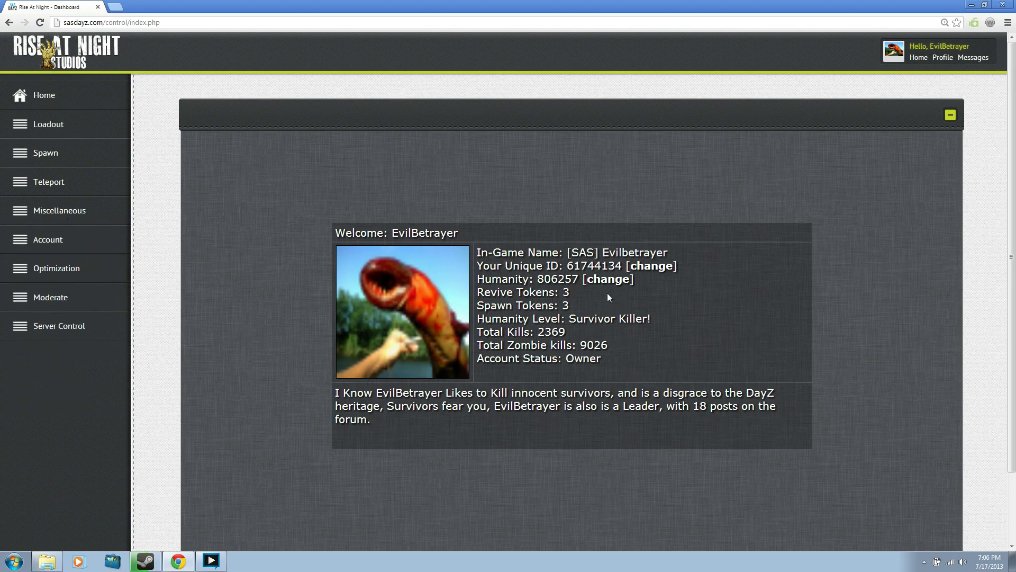
pyautogui.click(62, 125)
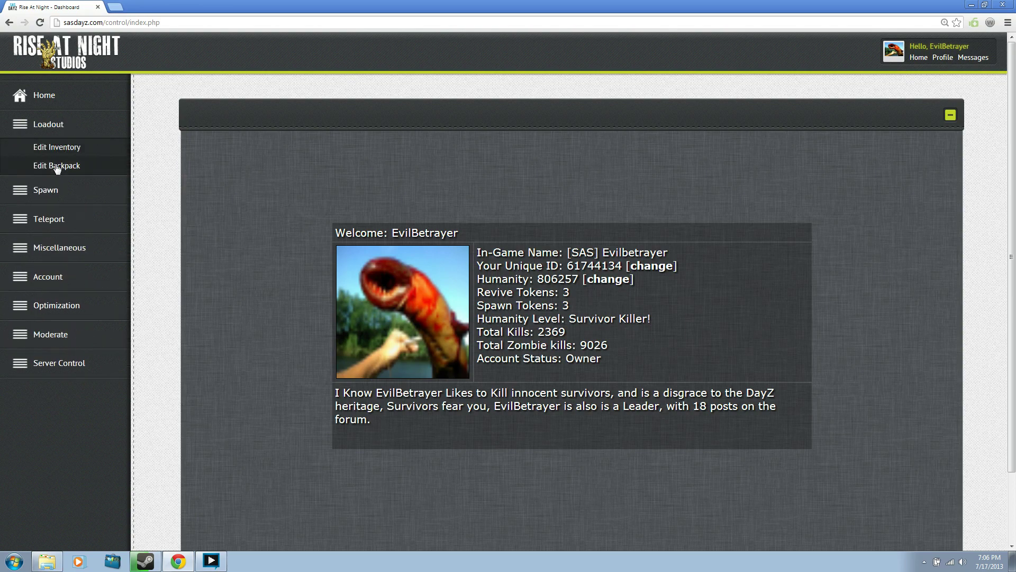
pyautogui.click(87, 155)
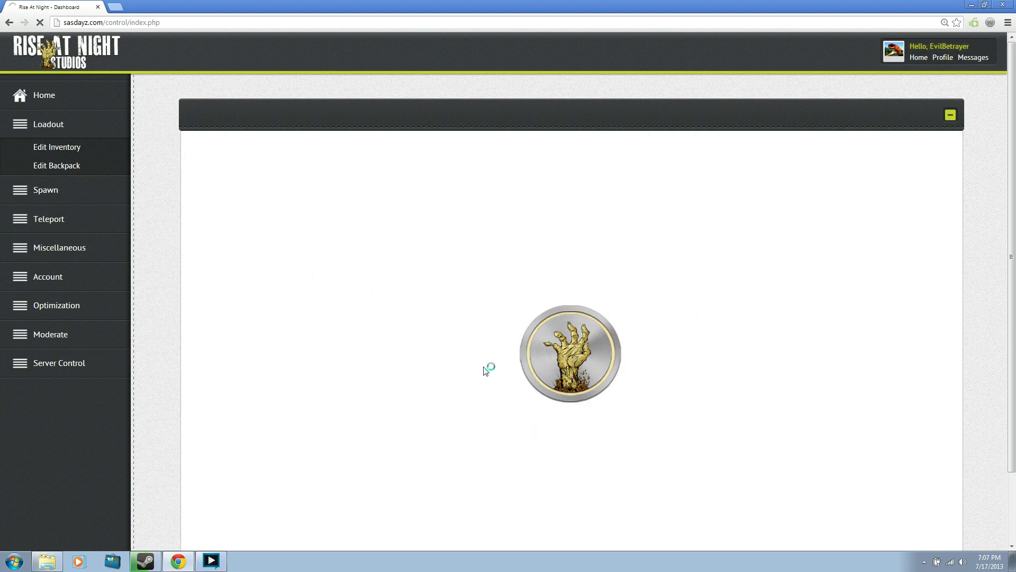
# Scroll through the loaded inventory editor's gear slots and Primary Weapons list.
pyautogui.scroll(-2, 995, 236)
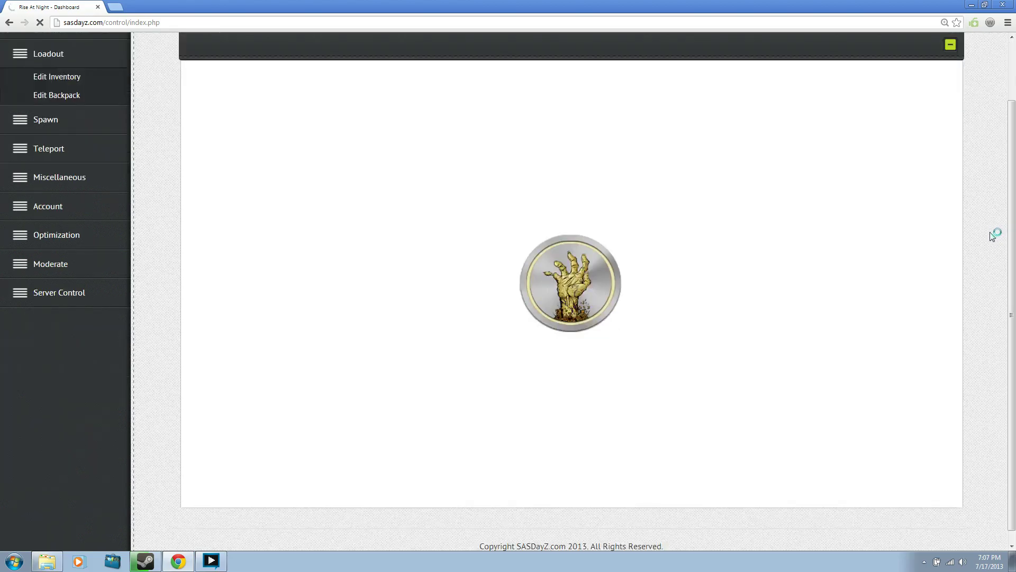
pyautogui.scroll(2, 995, 236)
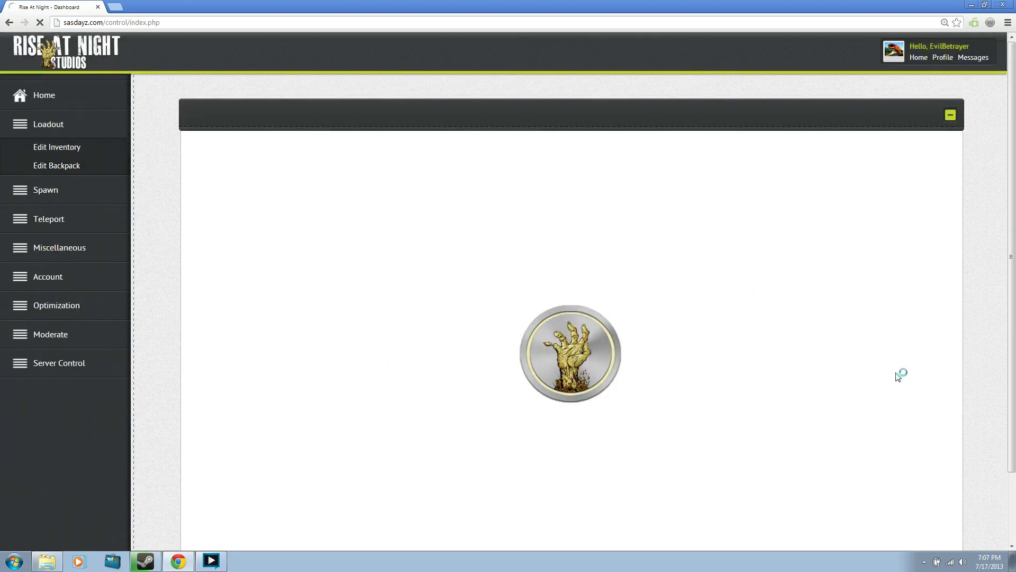
pyautogui.scroll(-2, 986, 345)
pyautogui.scroll(2, 986, 345)
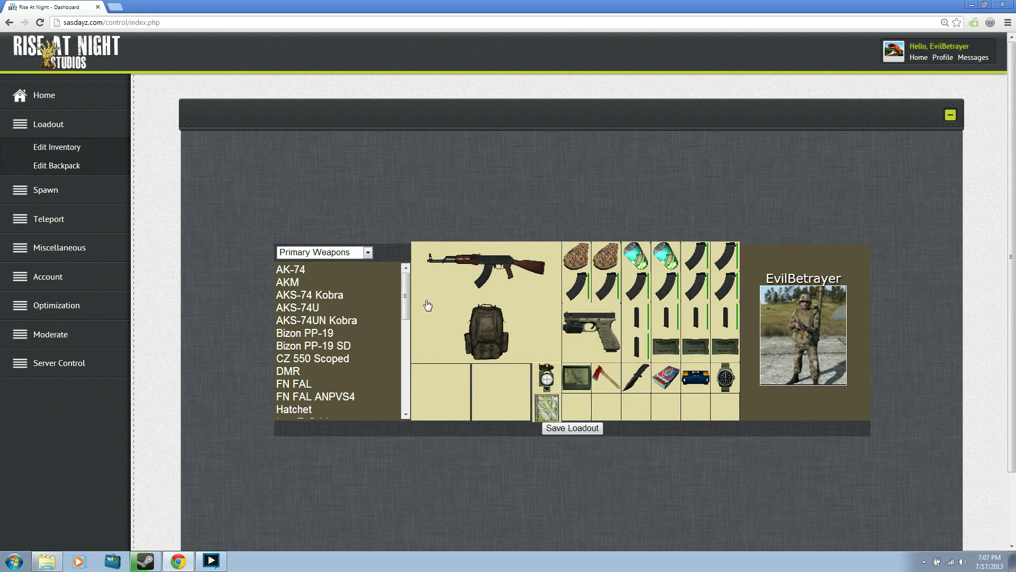
pyautogui.click(328, 254)
pyautogui.click(328, 254)
pyautogui.click(329, 254)
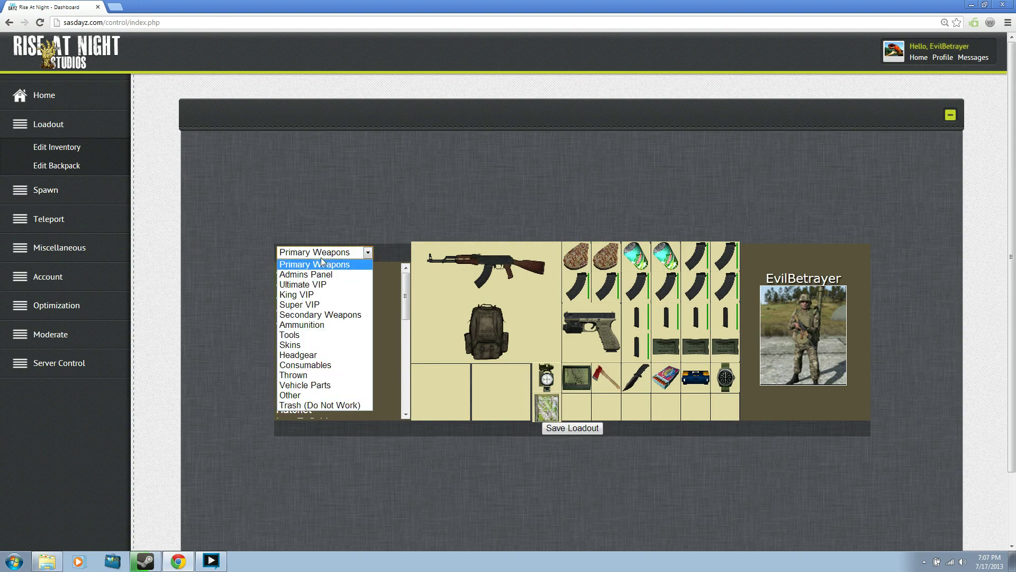
pyautogui.click(322, 251)
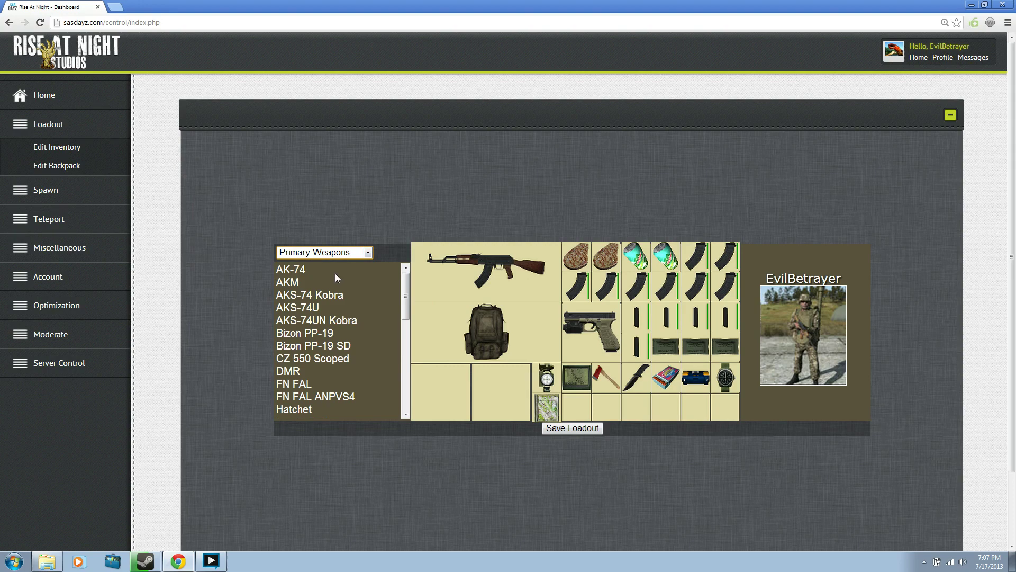
pyautogui.click(338, 255)
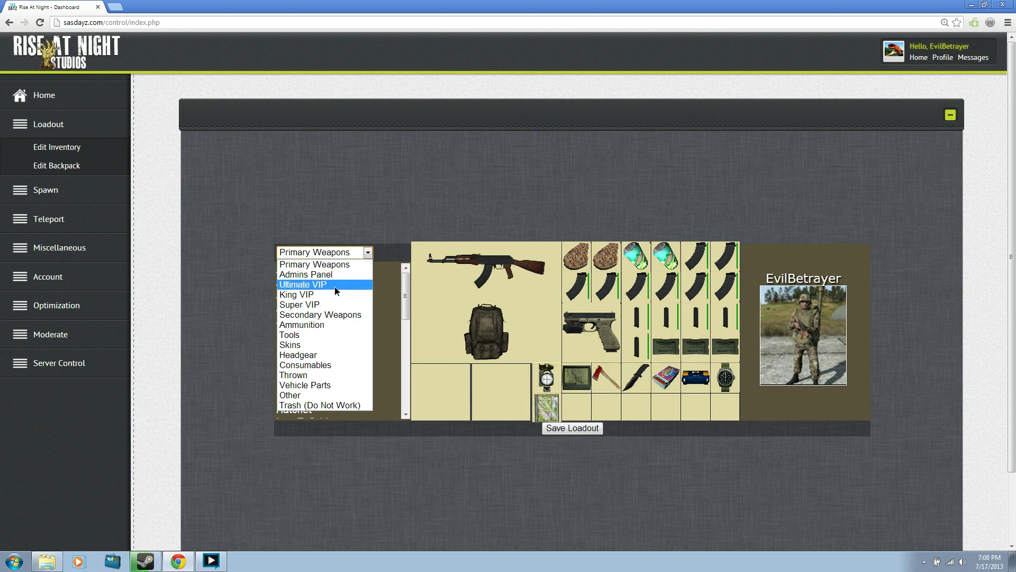
pyautogui.click(335, 287)
pyautogui.click(347, 255)
pyautogui.click(286, 265)
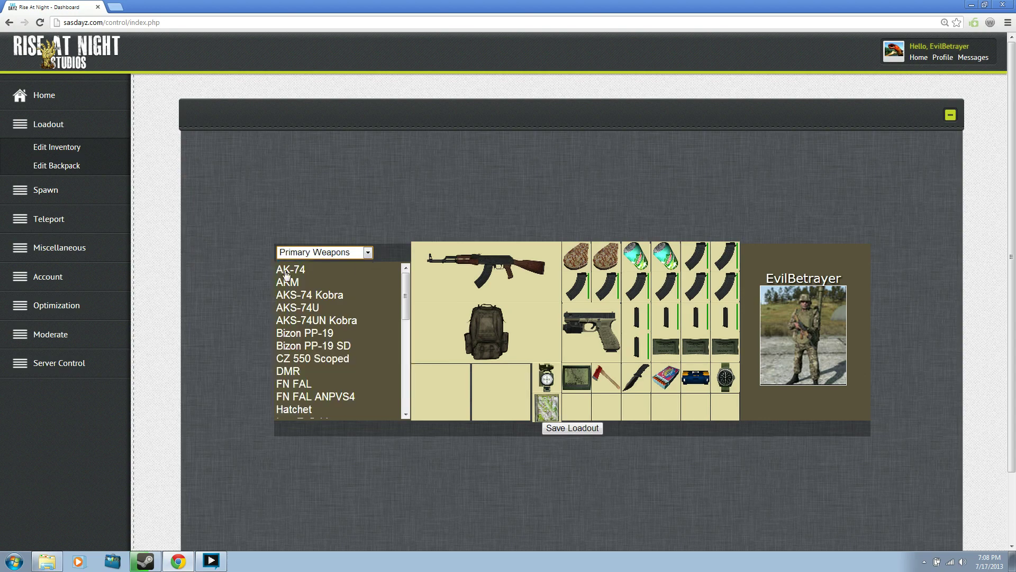
pyautogui.scroll(-4, 341, 301)
pyautogui.scroll(4, 340, 304)
pyautogui.click(338, 253)
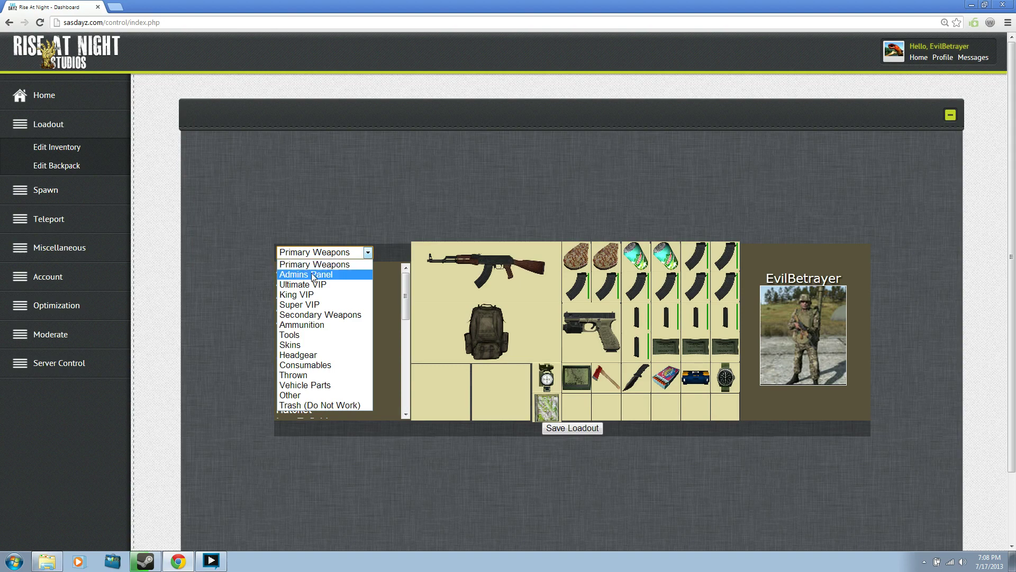
pyautogui.click(319, 405)
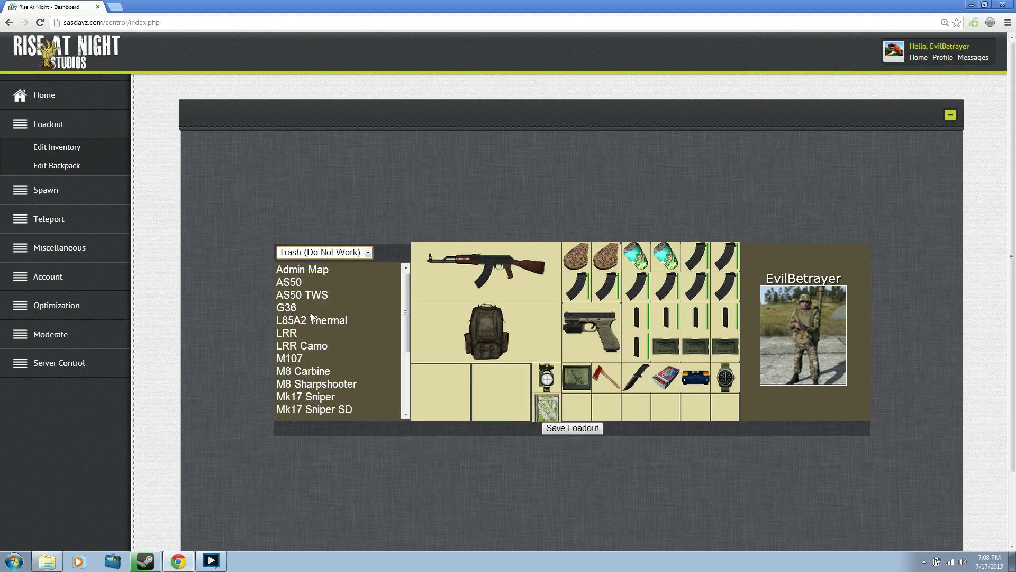
# View the Thrown item category, then switch back to Primary Weapons.
pyautogui.scroll(-4, 307, 318)
pyautogui.scroll(3, 327, 316)
pyautogui.scroll(2, 328, 317)
pyautogui.click(367, 252)
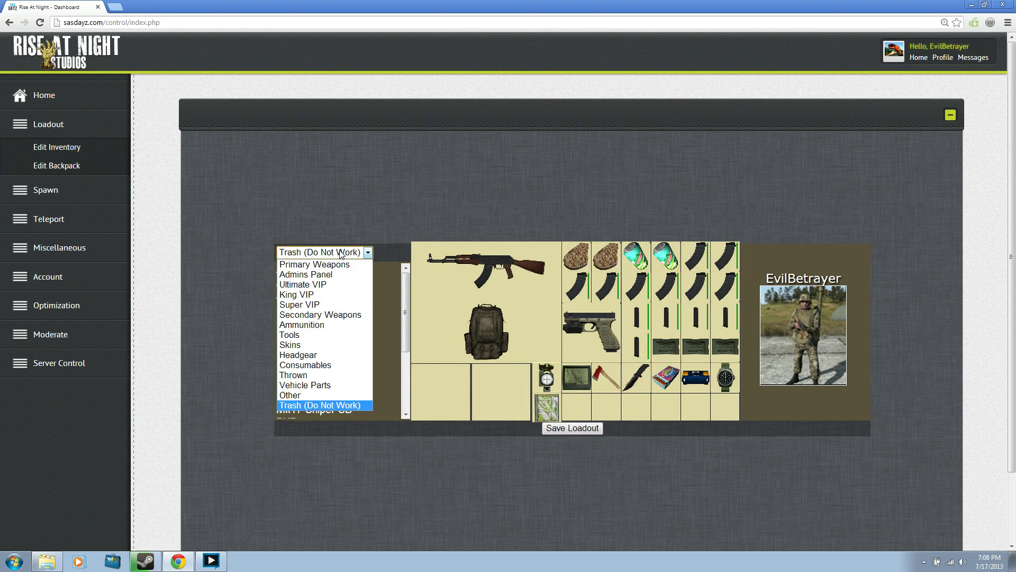
pyautogui.click(322, 377)
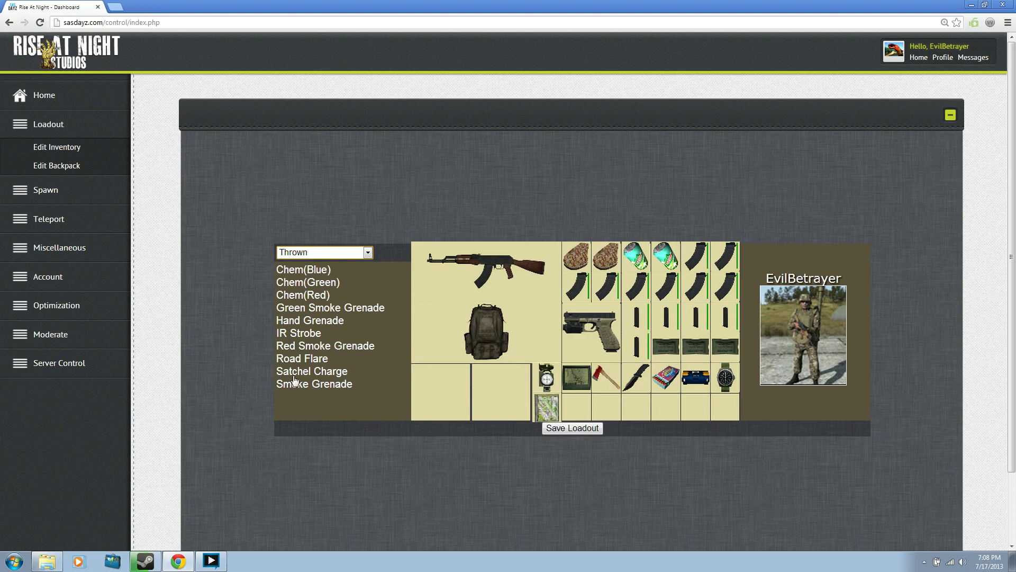
pyautogui.click(339, 253)
pyautogui.click(312, 264)
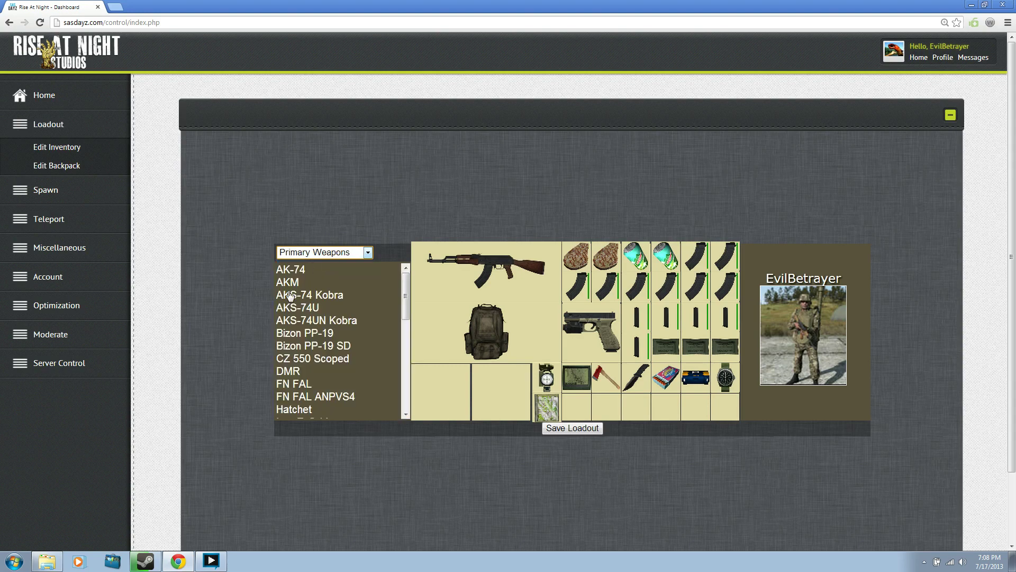
# Cycle the categories through Super VIP and King VIP, ending on Ultimate VIP items.
pyautogui.click(326, 255)
pyautogui.click(319, 304)
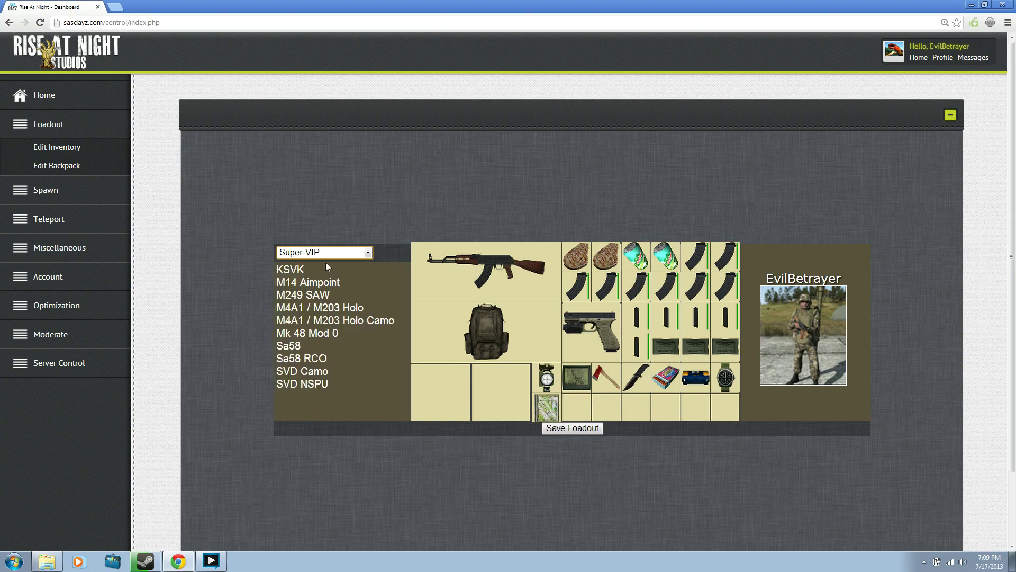
pyautogui.click(324, 253)
pyautogui.click(317, 295)
pyautogui.click(322, 252)
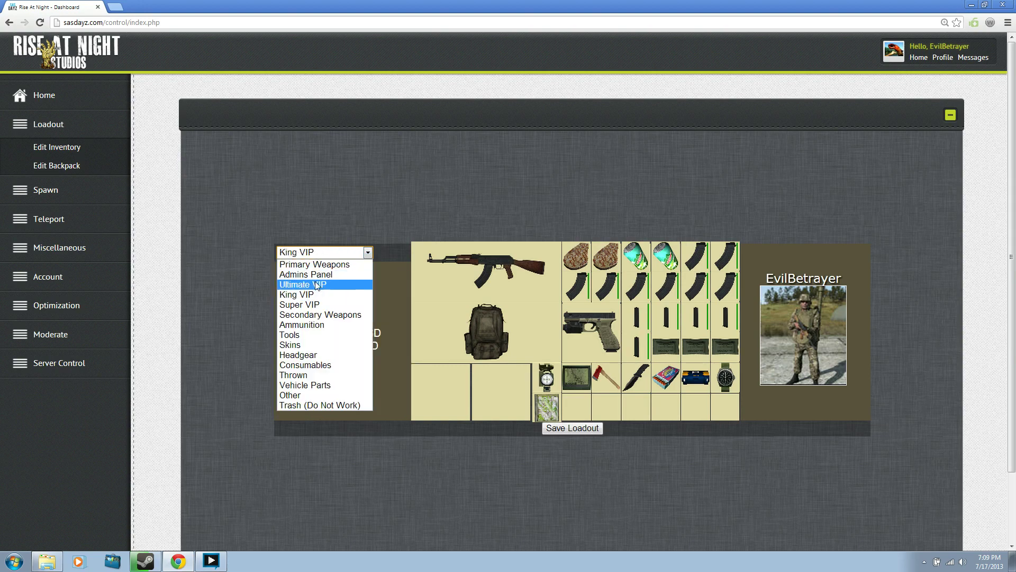
pyautogui.click(289, 282)
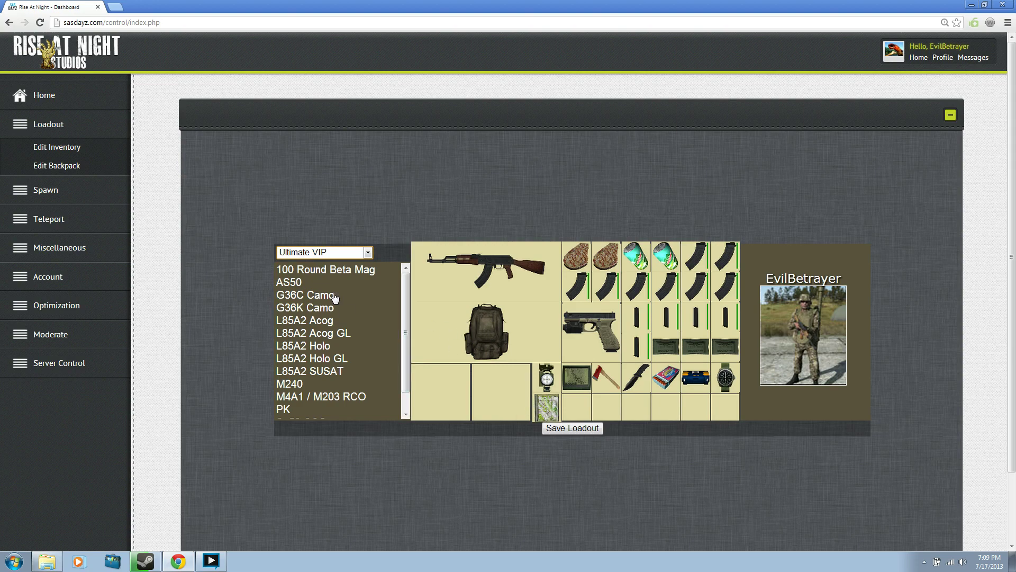
pyautogui.click(65, 169)
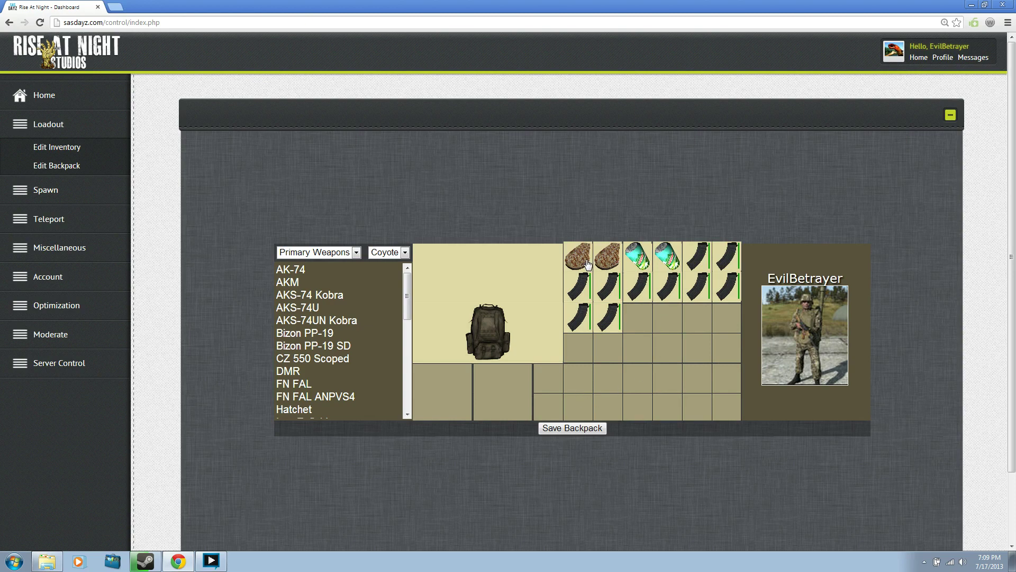
# Open the backpack type list in the Coyote backpack editor.
pyautogui.click(389, 252)
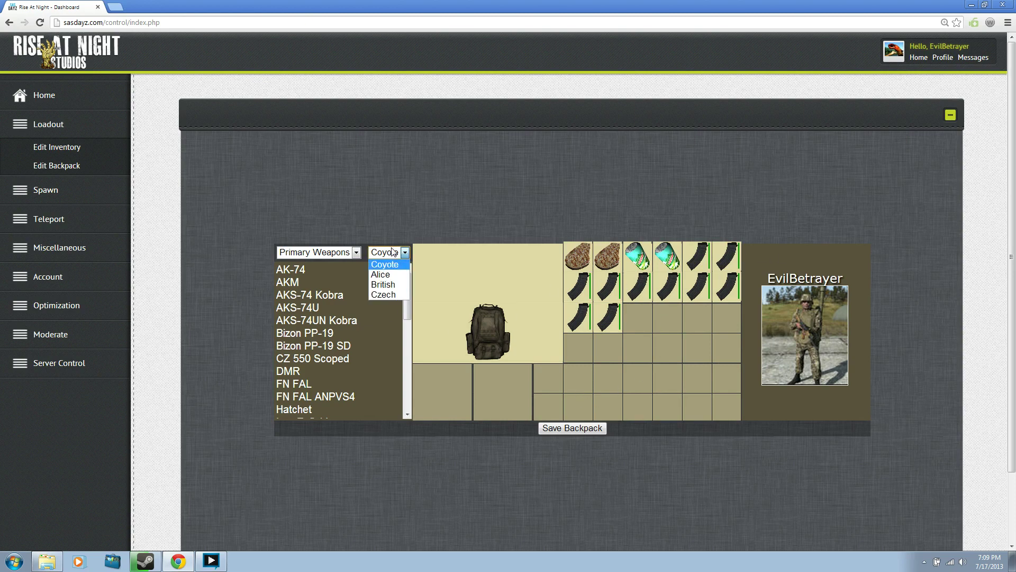
# Try the Czech and Coyote backpacks and place a rifle in the weapon slot.
pyautogui.click(402, 294)
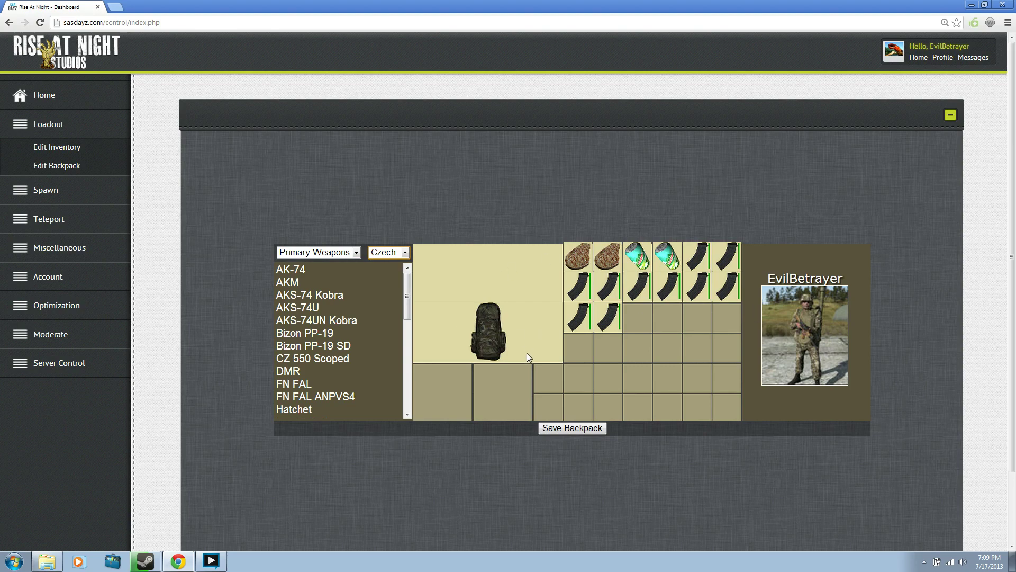
pyautogui.click(394, 257)
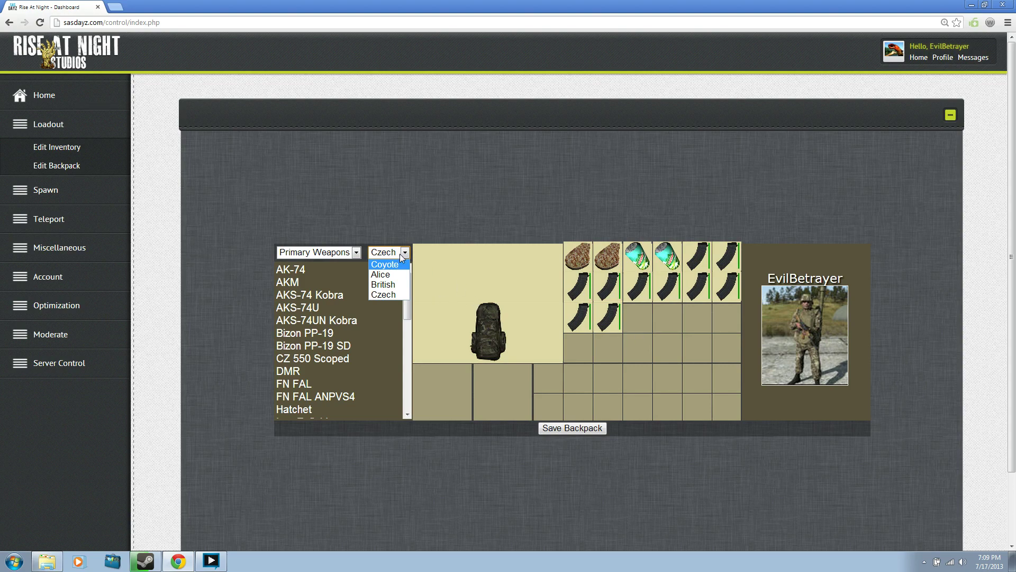
pyautogui.click(398, 255)
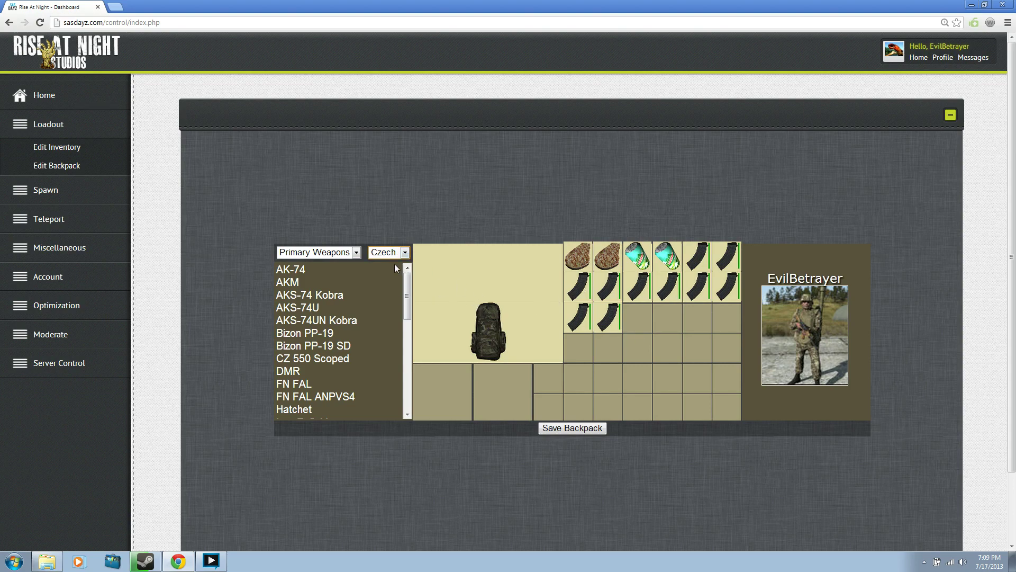
pyautogui.click(404, 253)
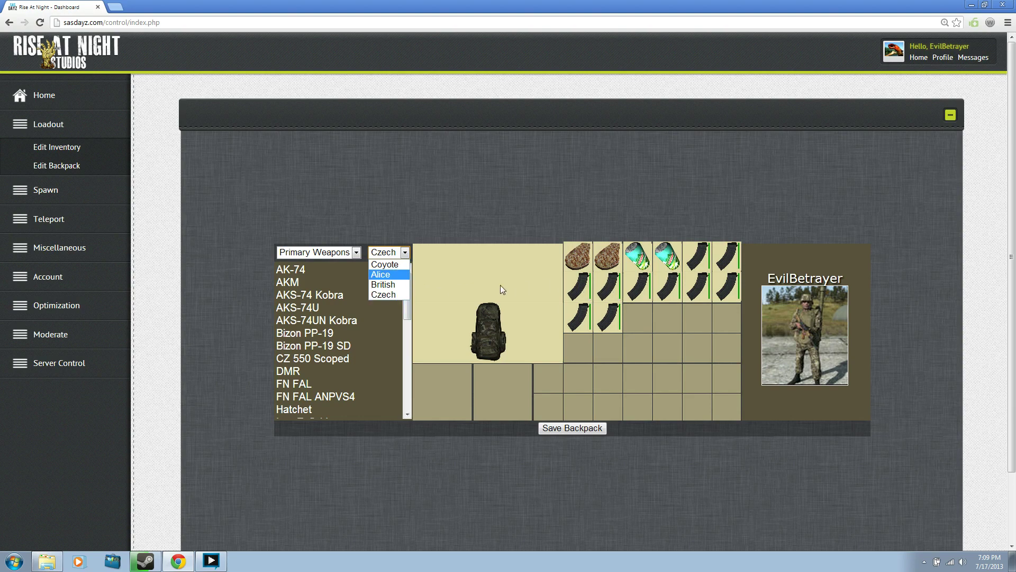
pyautogui.click(387, 265)
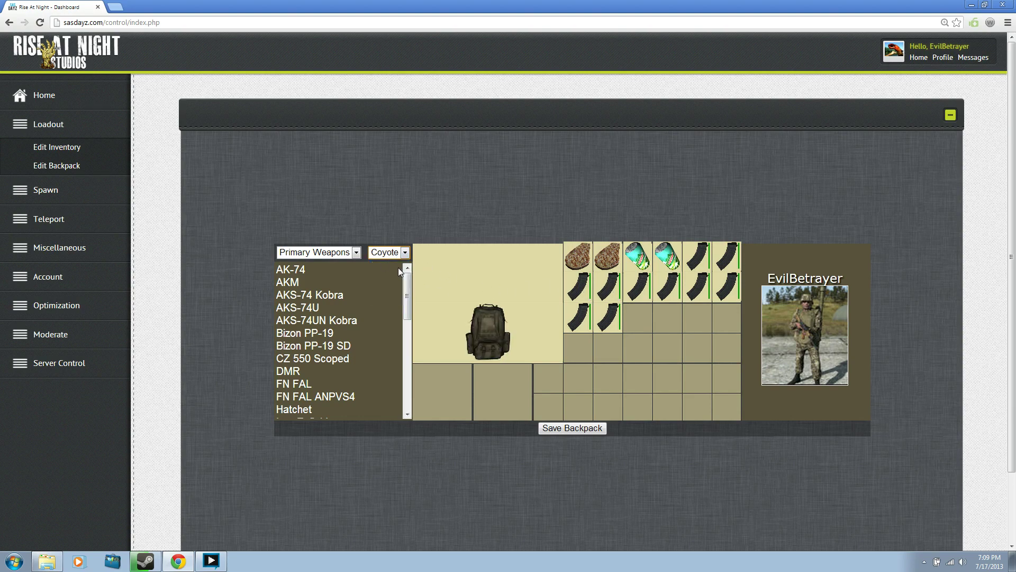
pyautogui.click(324, 305)
pyautogui.scroll(-2, 449, 309)
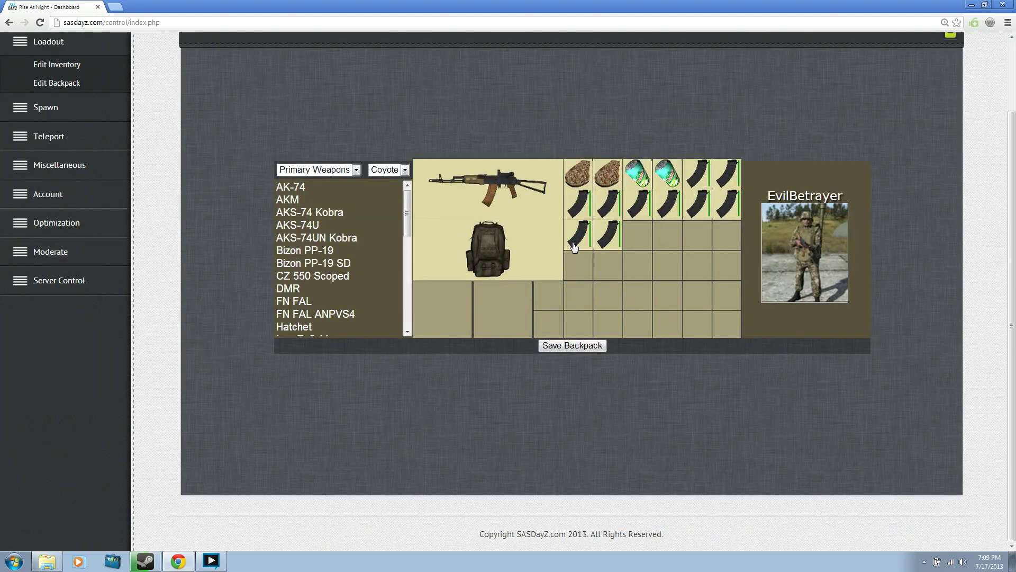
# Switch the backpack back to Czech and save the backpack loadout.
pyautogui.click(384, 170)
pyautogui.click(394, 212)
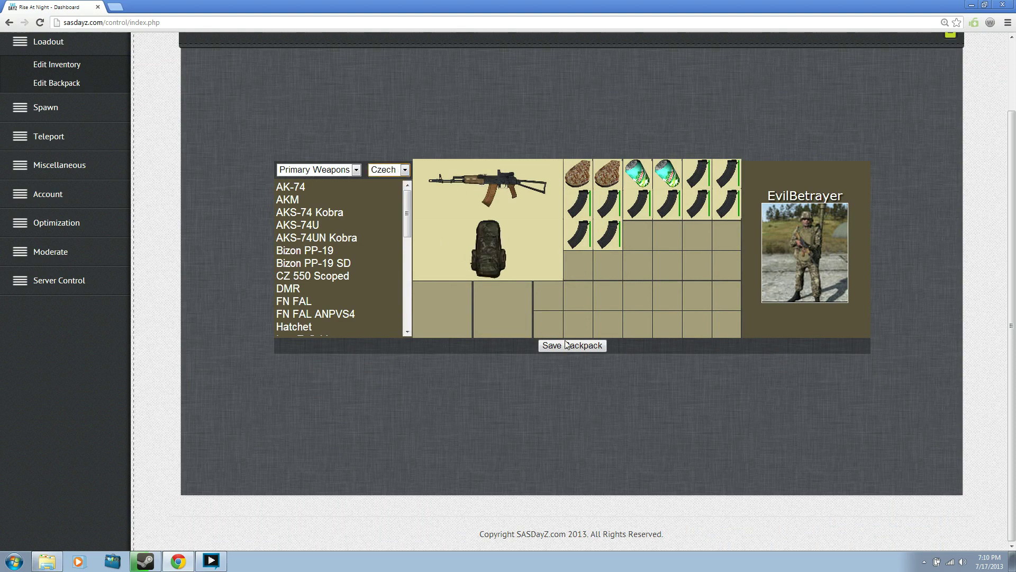
pyautogui.click(478, 179)
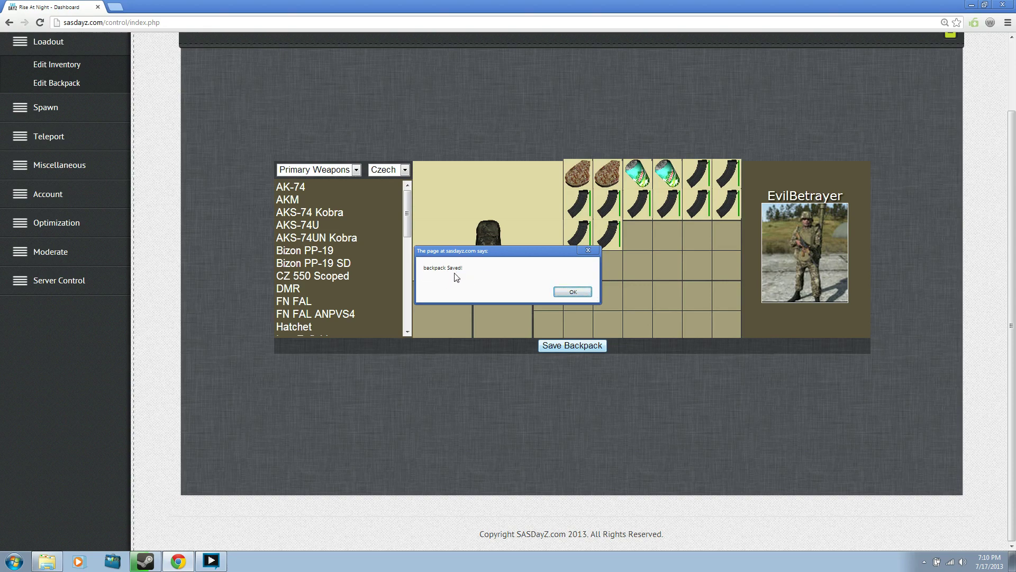
# Dismiss the 'backpack Saved!' alert and collapse the Loadout menu.
pyautogui.click(572, 292)
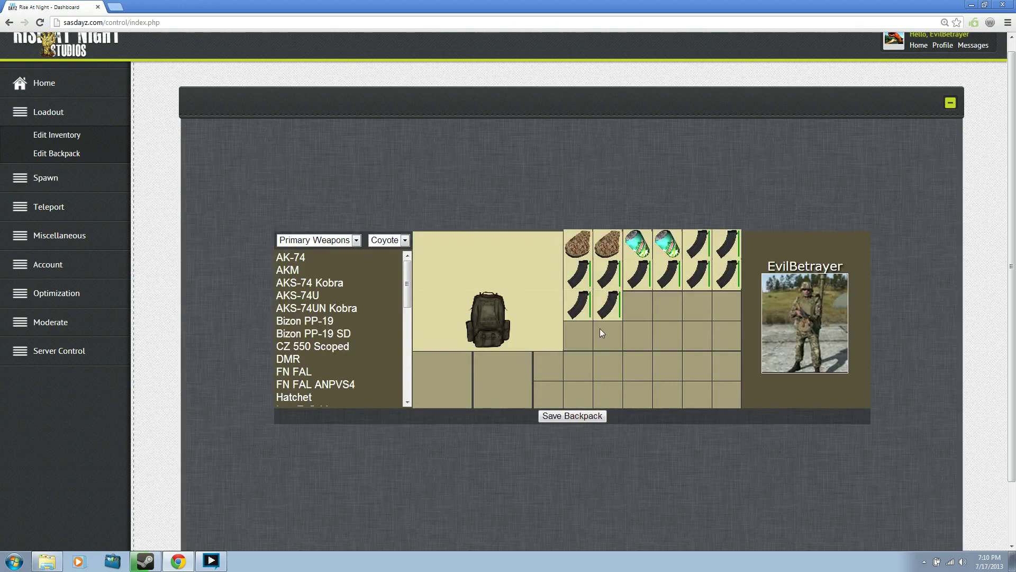
pyautogui.click(34, 118)
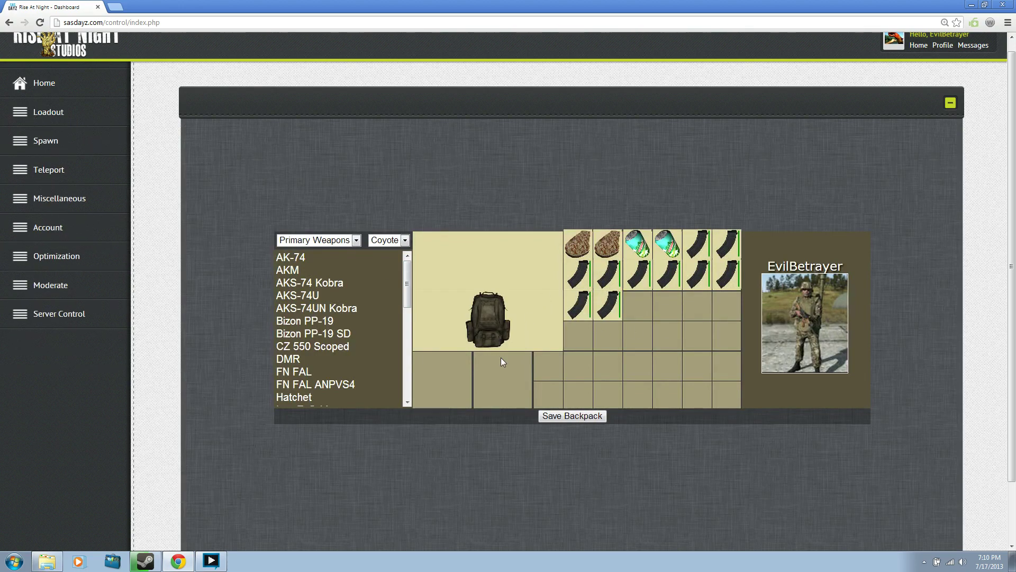
# Leave the category list on Primary Weapons, toggle Account, then expand Spawn and choose Spawn a Vehicle.
pyautogui.click(329, 241)
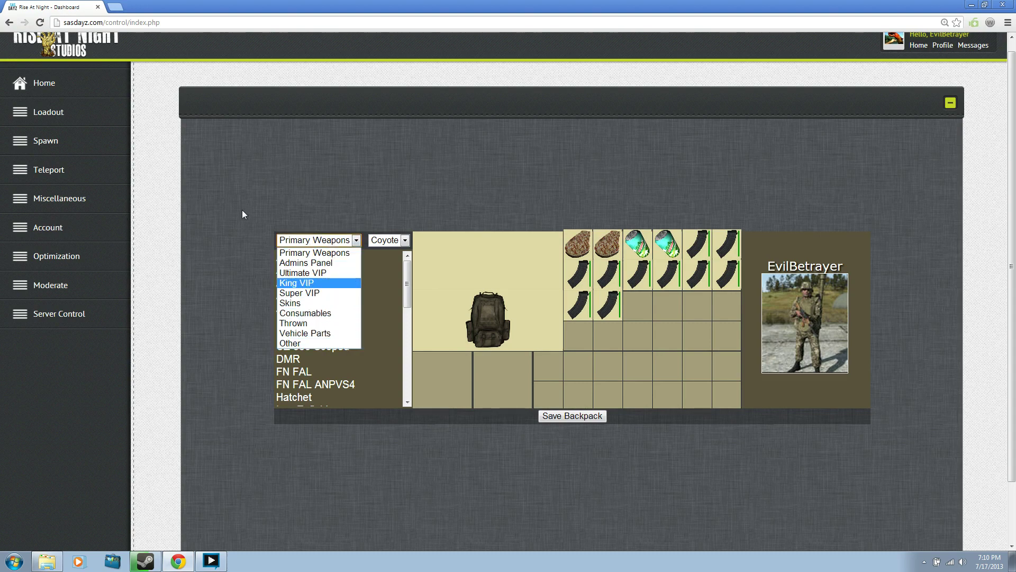
pyautogui.click(339, 211)
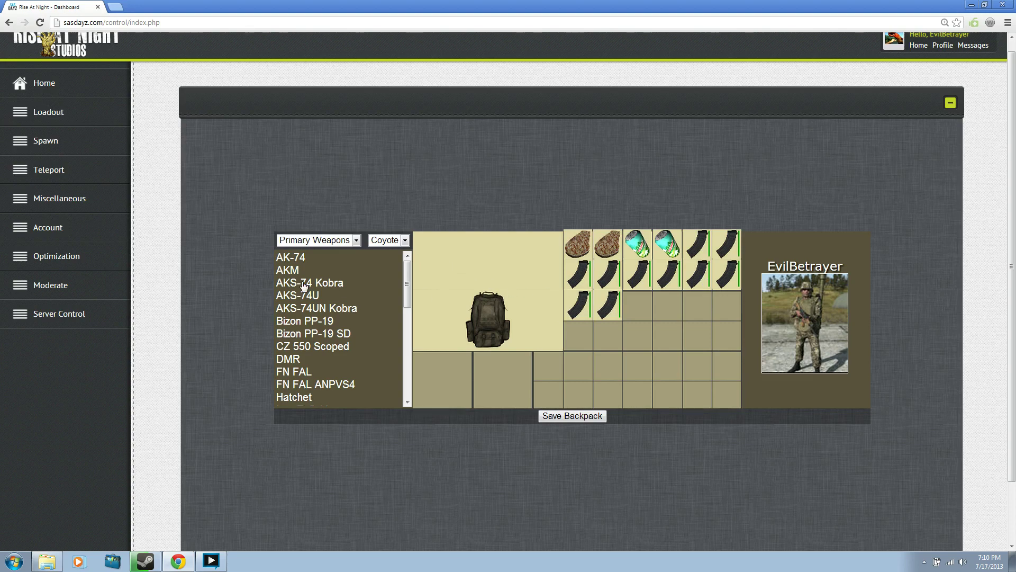
pyautogui.click(56, 228)
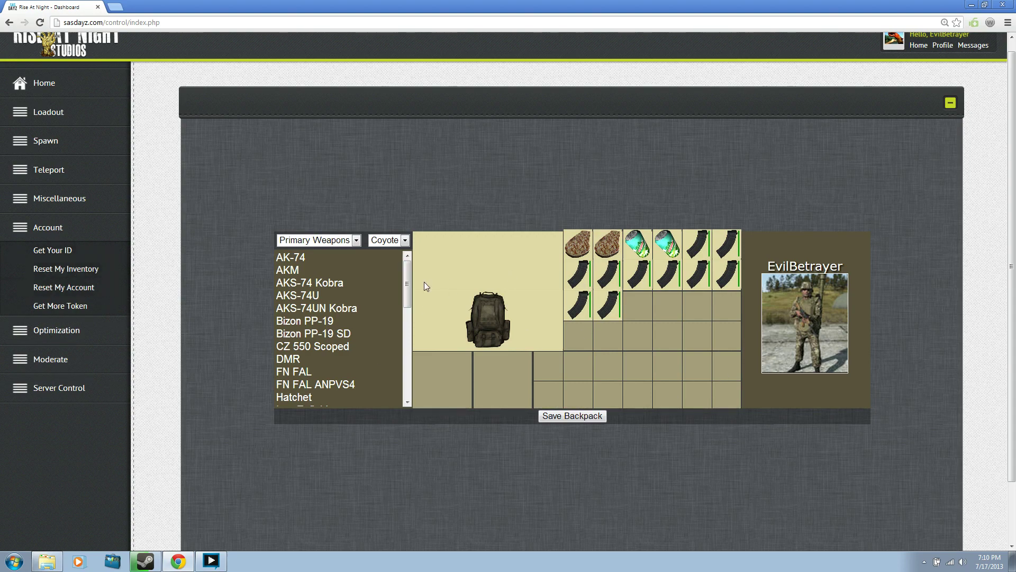
pyautogui.click(50, 228)
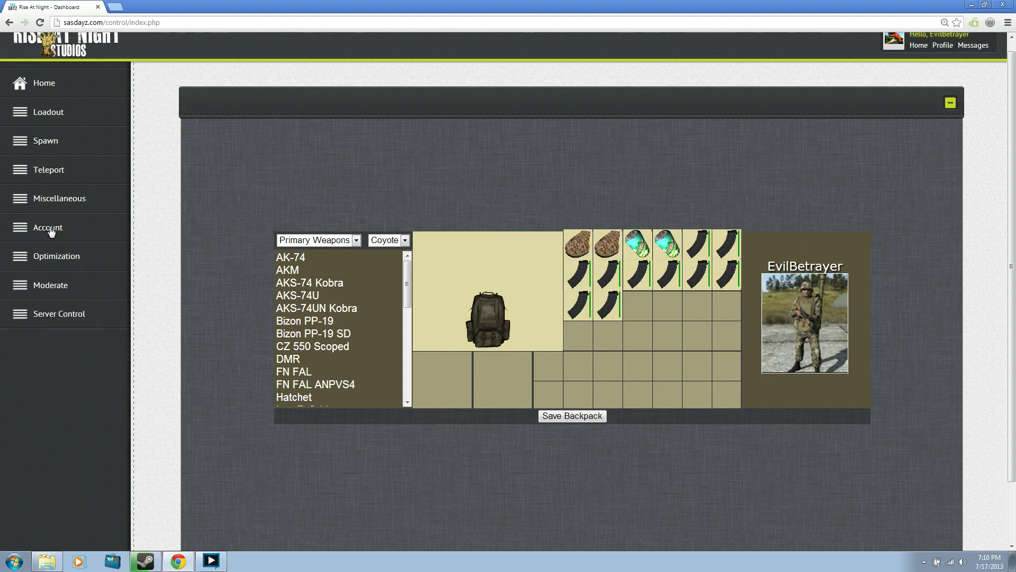
pyautogui.click(52, 143)
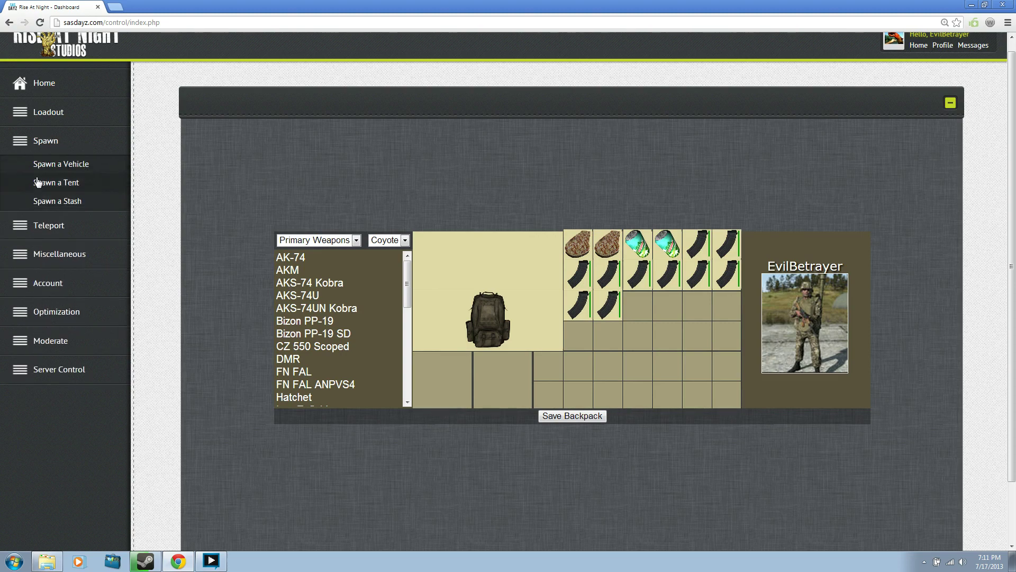
pyautogui.click(70, 168)
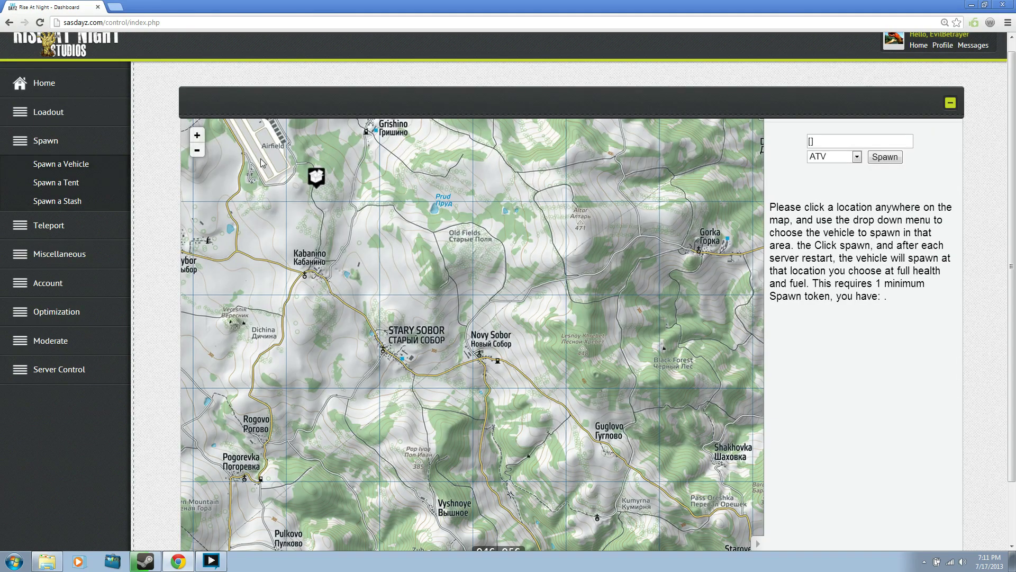
# Pick an Airfield vehicle spawn point, glance at the Tent and Stash pages, then return.
pyautogui.moveTo(261, 165); pyautogui.dragTo(295, 233)
pyautogui.scroll(2, 296, 230)
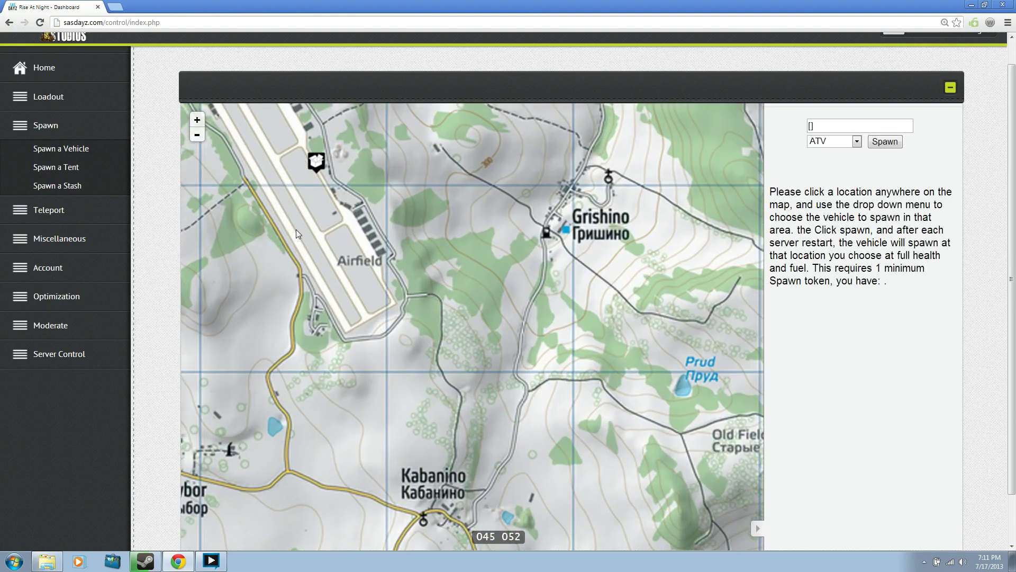
pyautogui.click(343, 240)
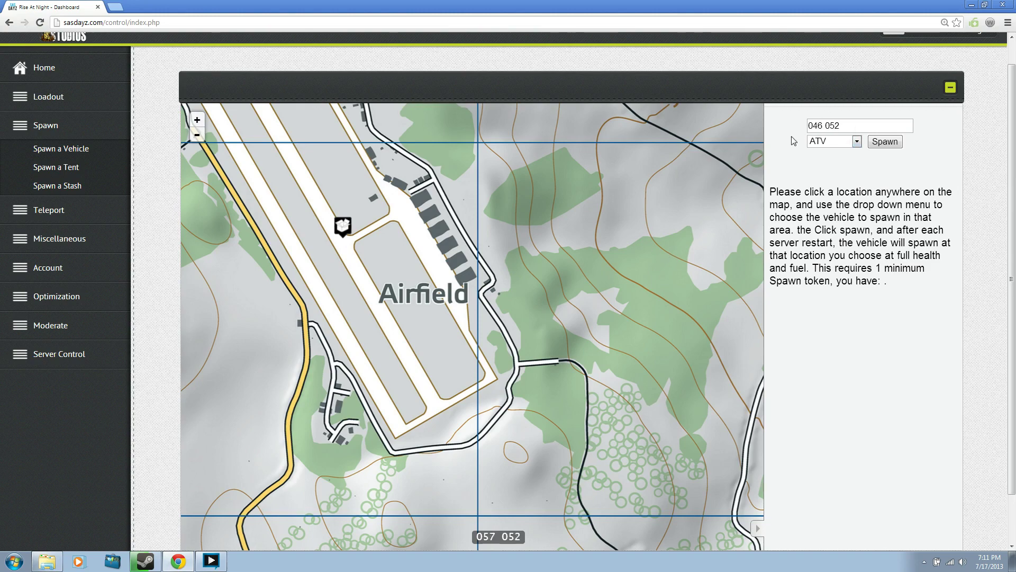
pyautogui.click(68, 169)
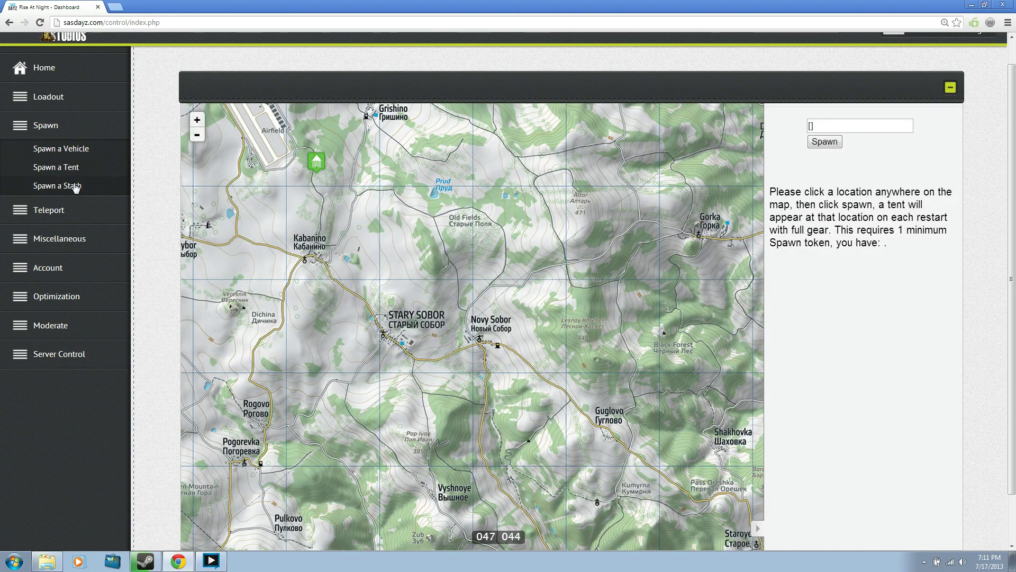
pyautogui.click(76, 187)
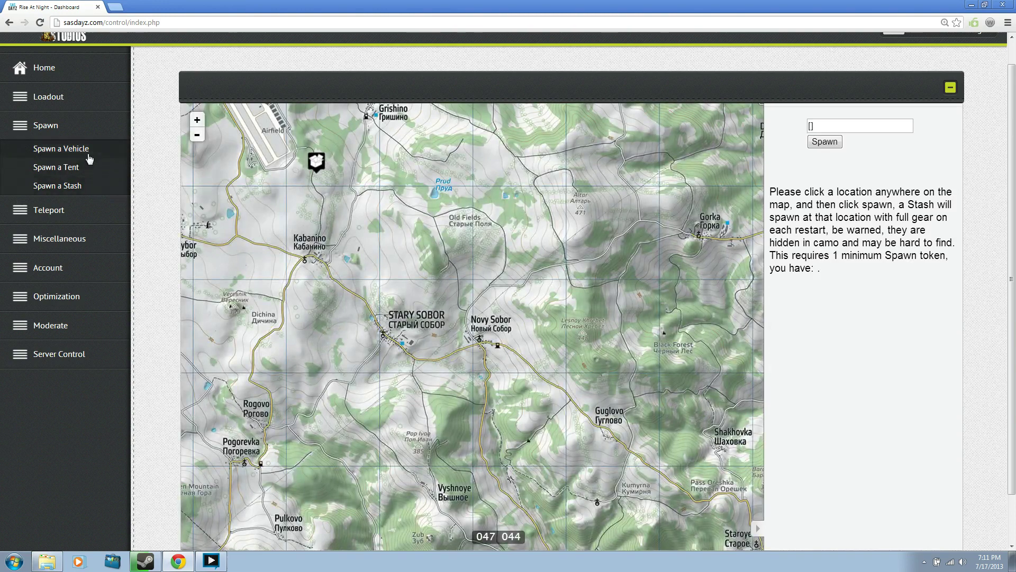
pyautogui.click(89, 159)
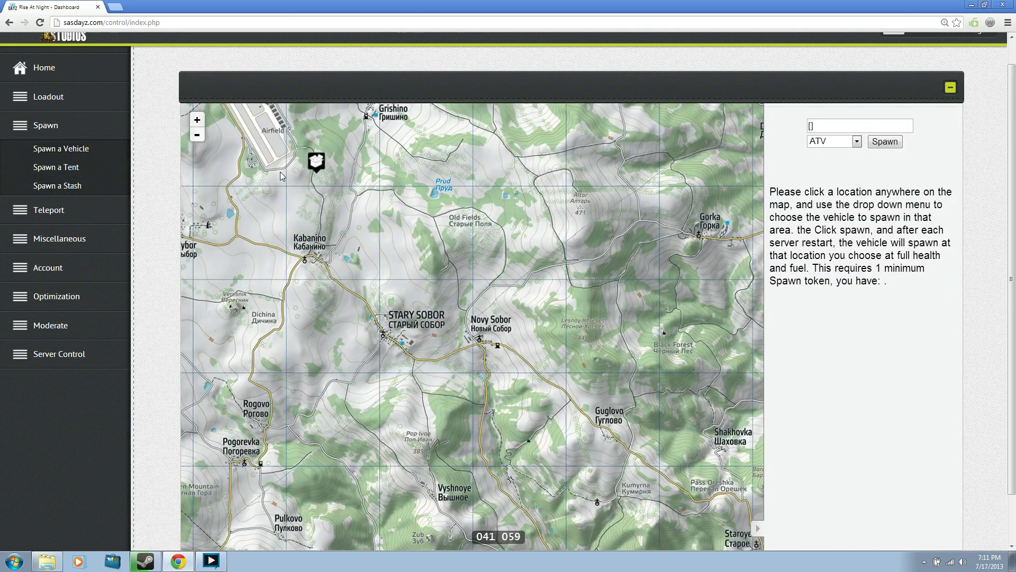
# Set the ATV spawn point to grid 075 049, then move from Spawn to Teleport To Location.
pyautogui.moveTo(336, 186)
pyautogui.mouseDown()
pyautogui.moveTo(328, 293)
pyautogui.moveTo(346, 345)
pyautogui.mouseUp()
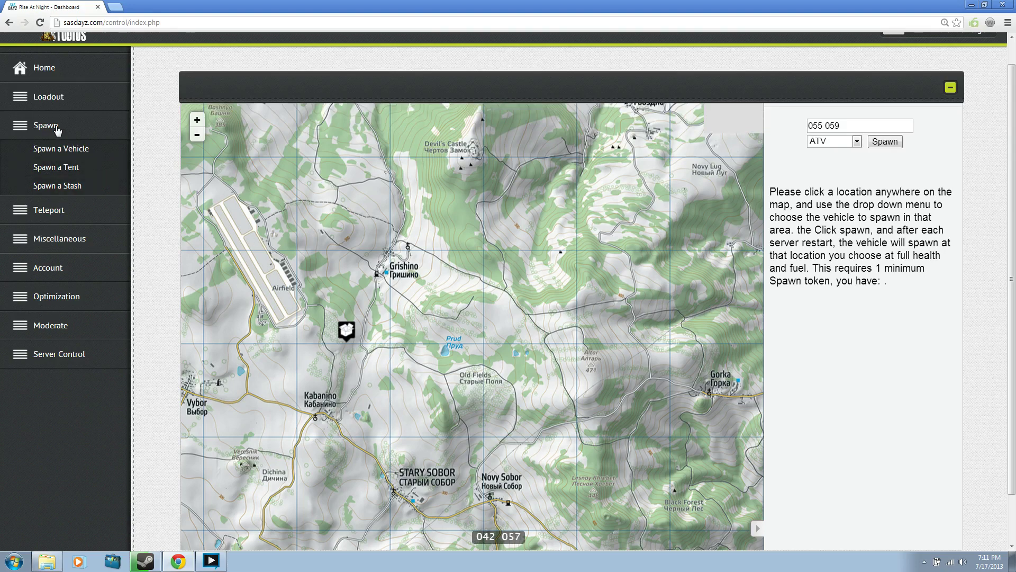
pyautogui.moveTo(470, 276); pyautogui.dragTo(371, 322)
pyautogui.click(361, 321)
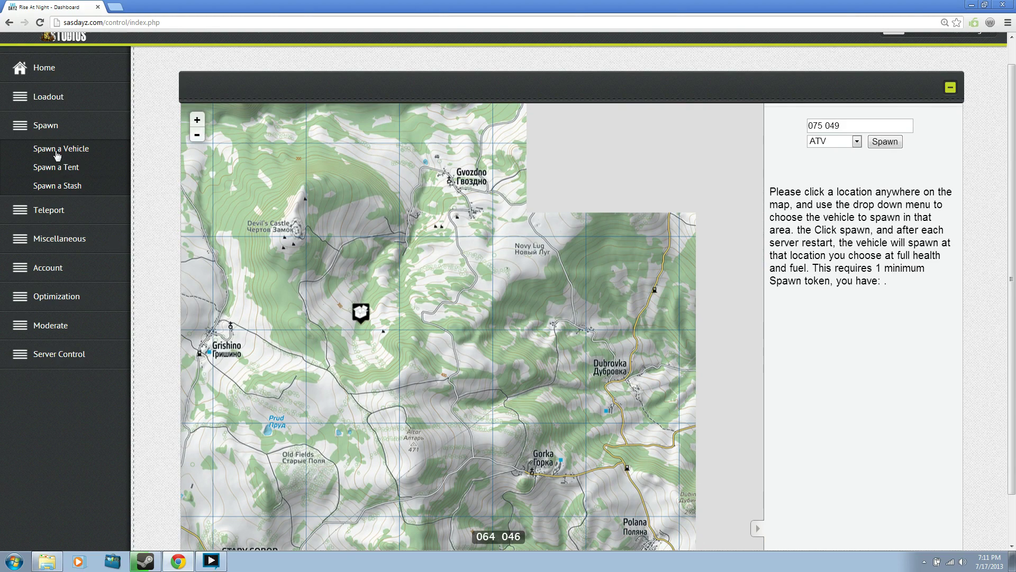
pyautogui.click(25, 128)
pyautogui.click(50, 161)
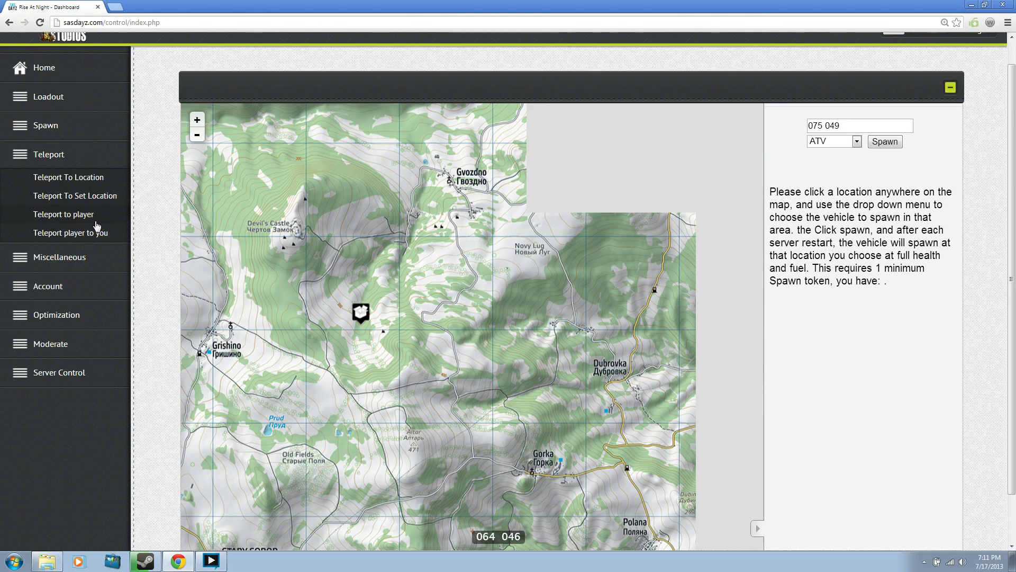
pyautogui.click(52, 178)
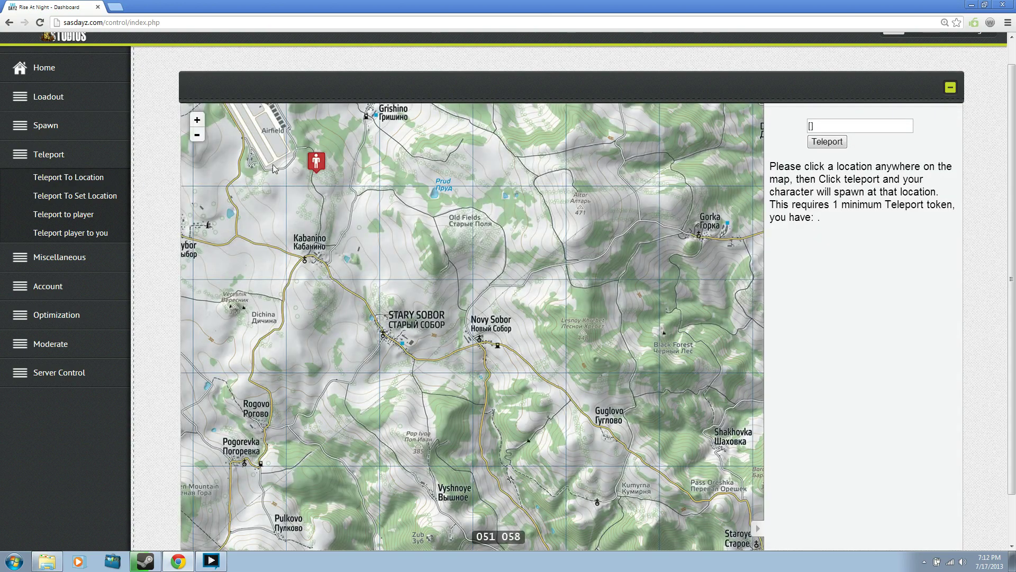
# Mark the airfield at 046 052 as the teleport target, then open the preset-destination list.
pyautogui.moveTo(274, 168); pyautogui.dragTo(366, 326)
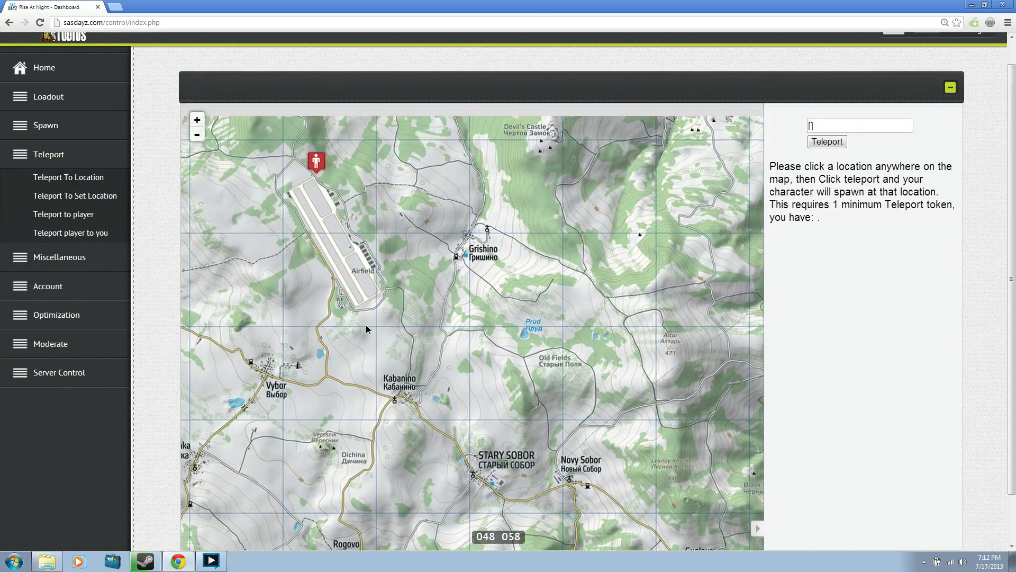
pyautogui.click(367, 319)
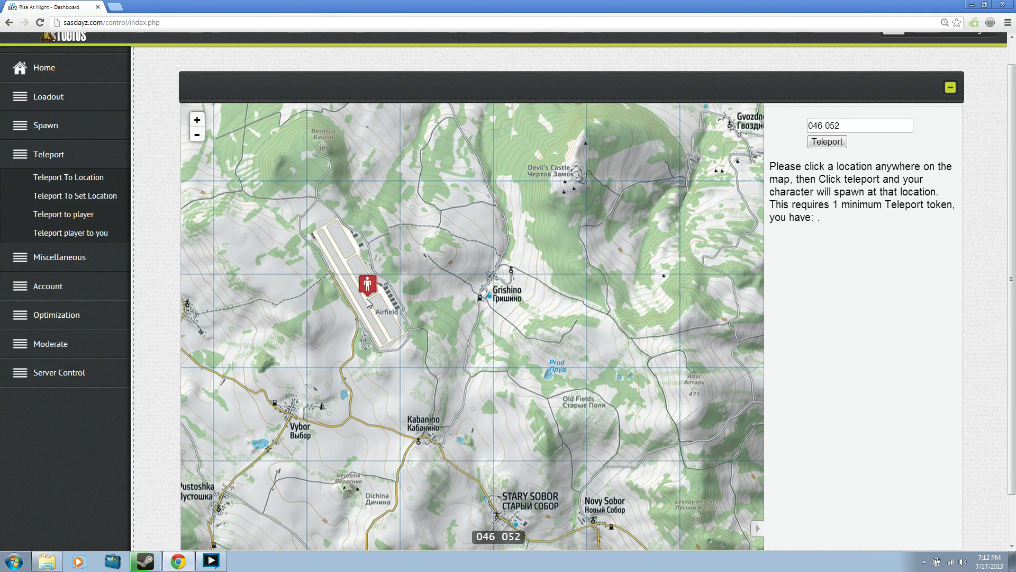
pyautogui.scroll(3, 367, 299)
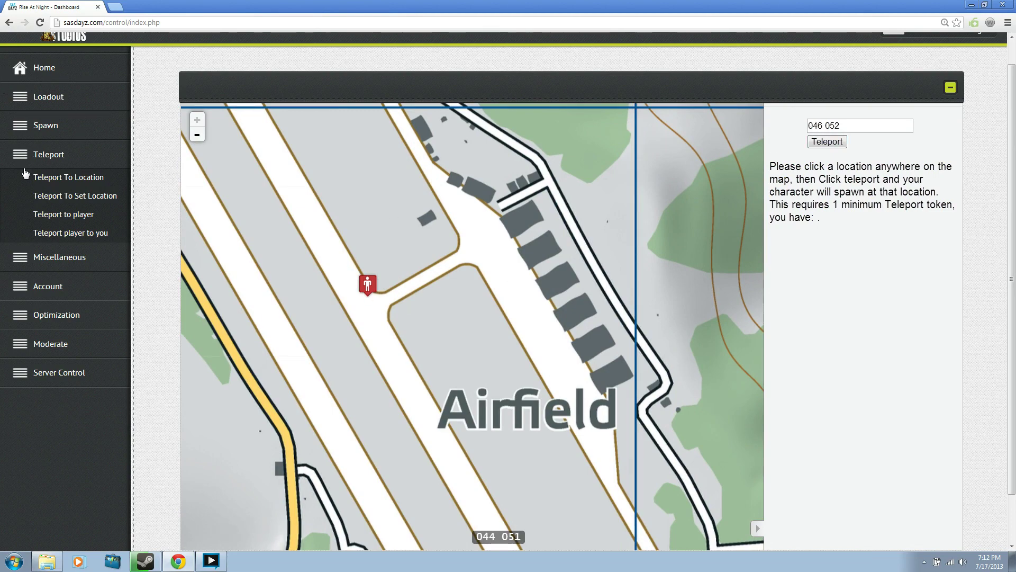
pyautogui.click(100, 195)
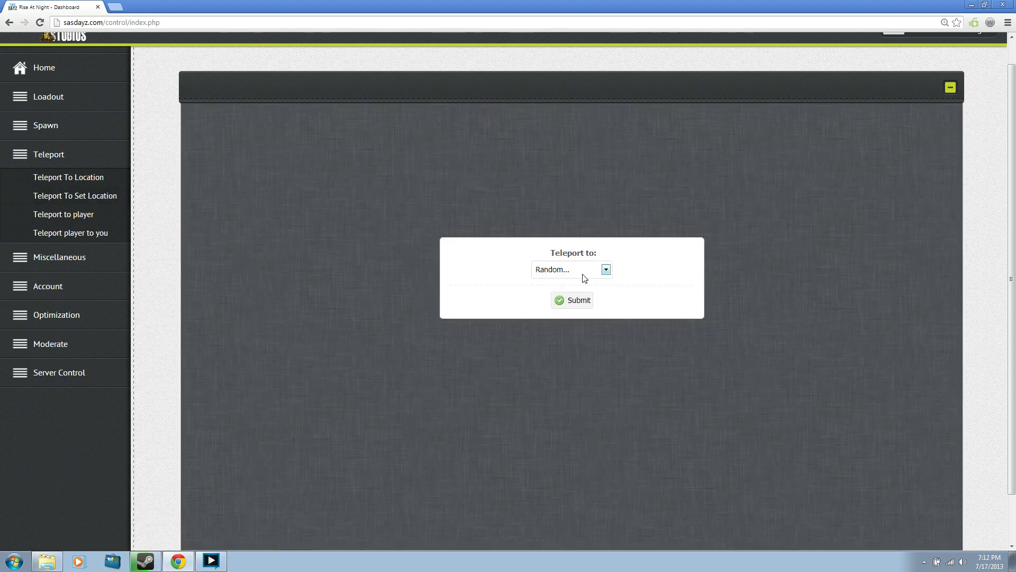
pyautogui.click(585, 276)
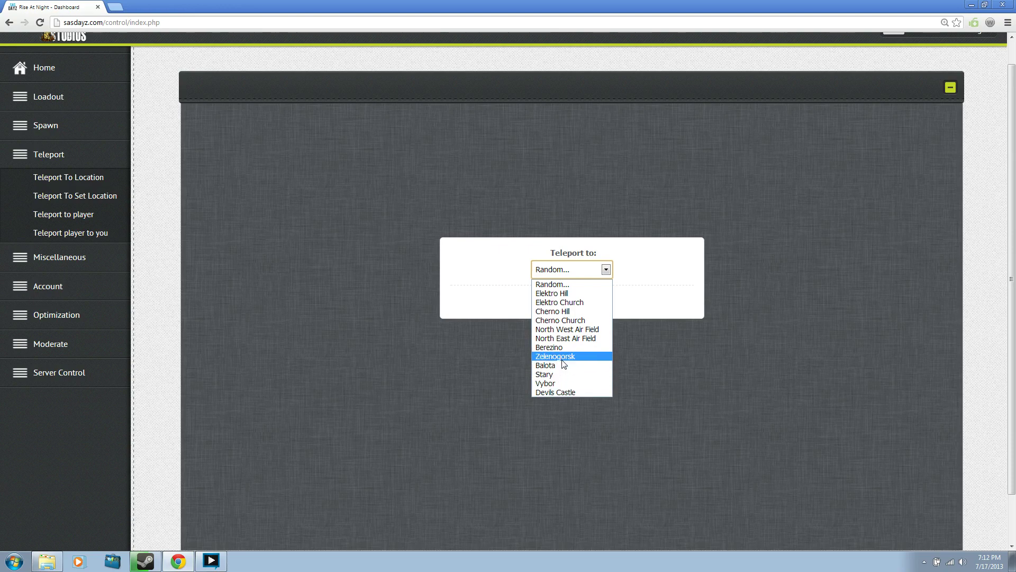
# Leave the preset destination on Random and go back to the Teleport To Location map.
pyautogui.click(590, 270)
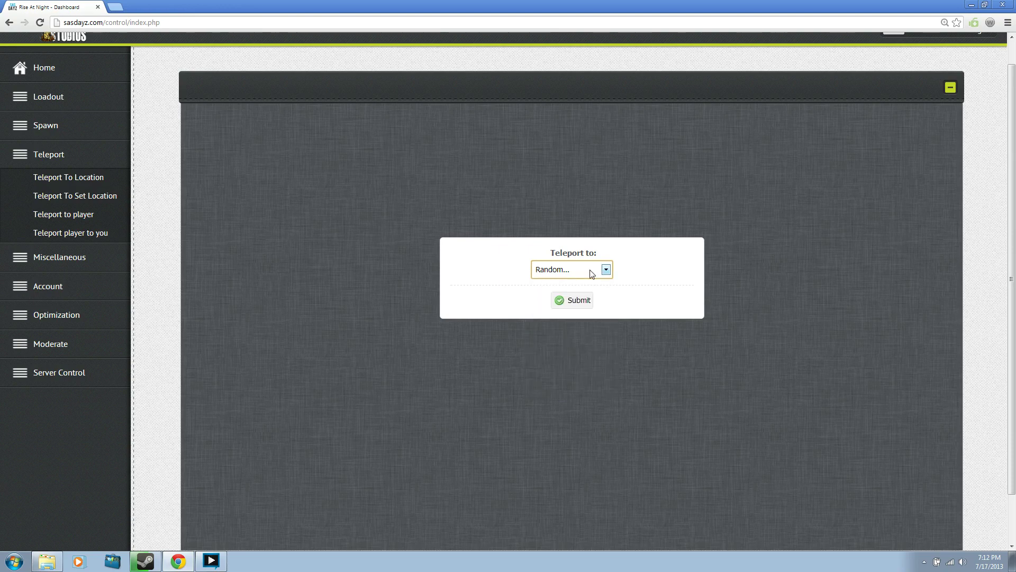
pyautogui.click(92, 180)
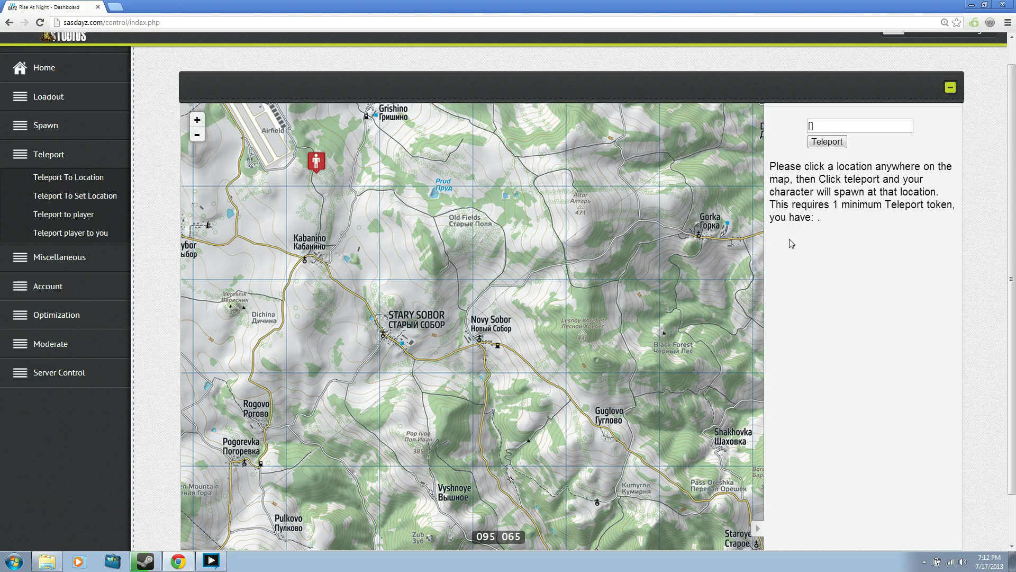
pyautogui.click(67, 235)
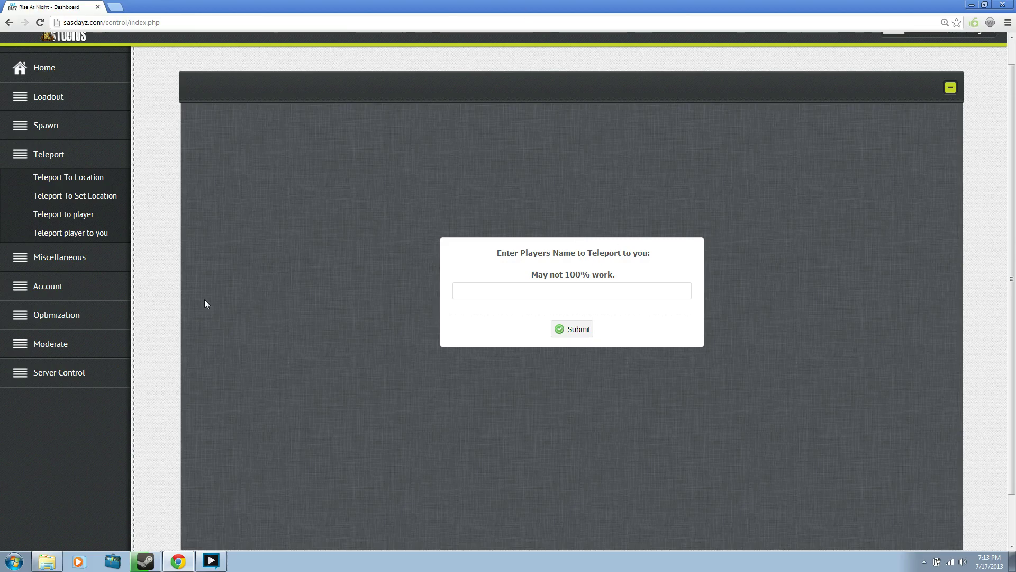
# Fold away the Teleport sidebar section, keeping the Teleport player to you form showing.
pyautogui.click(56, 191)
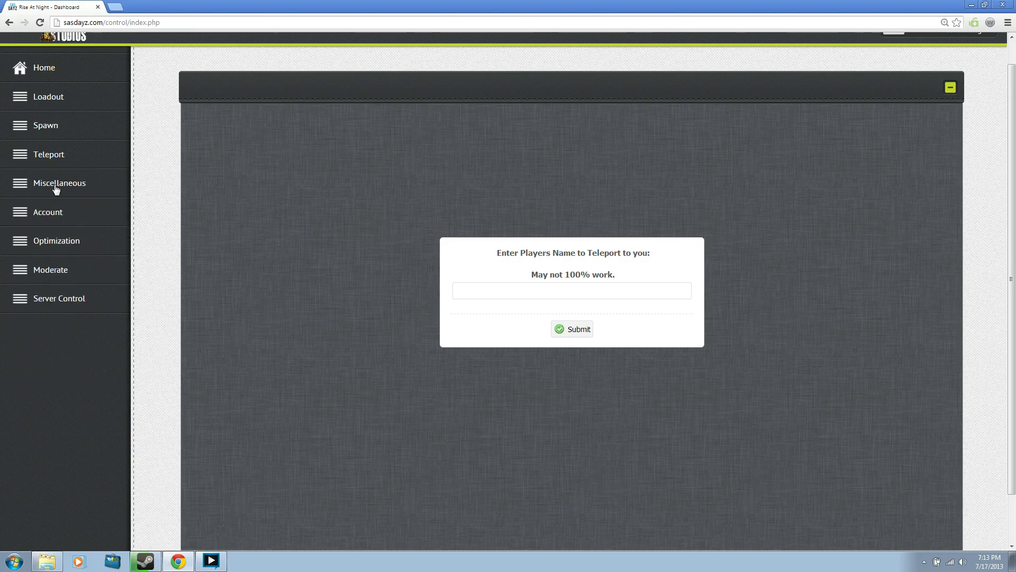
# Open Edit Skins under Miscellaneous and choose White Ghillie as the skin.
pyautogui.click(55, 187)
pyautogui.click(33, 213)
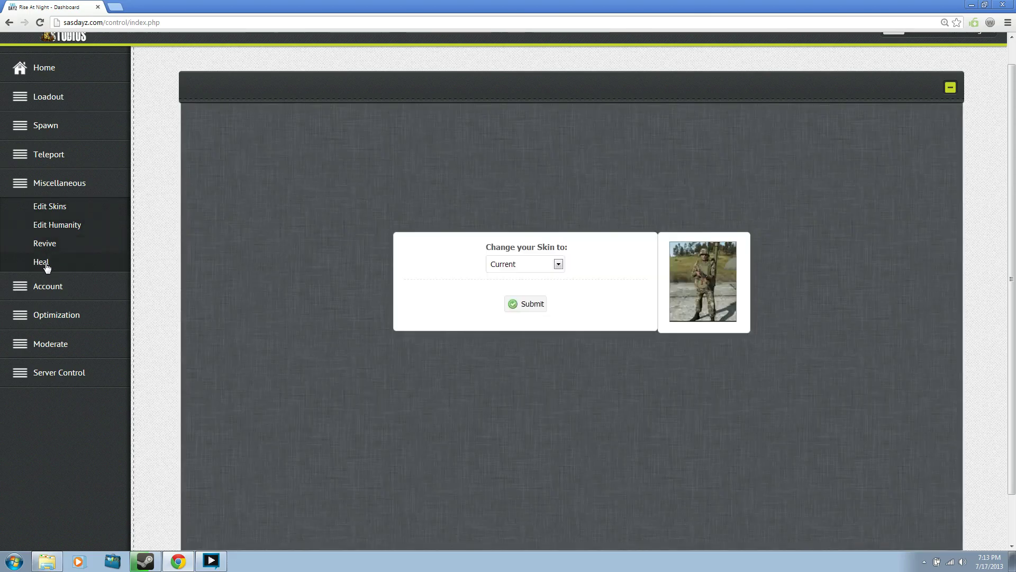
pyautogui.click(503, 266)
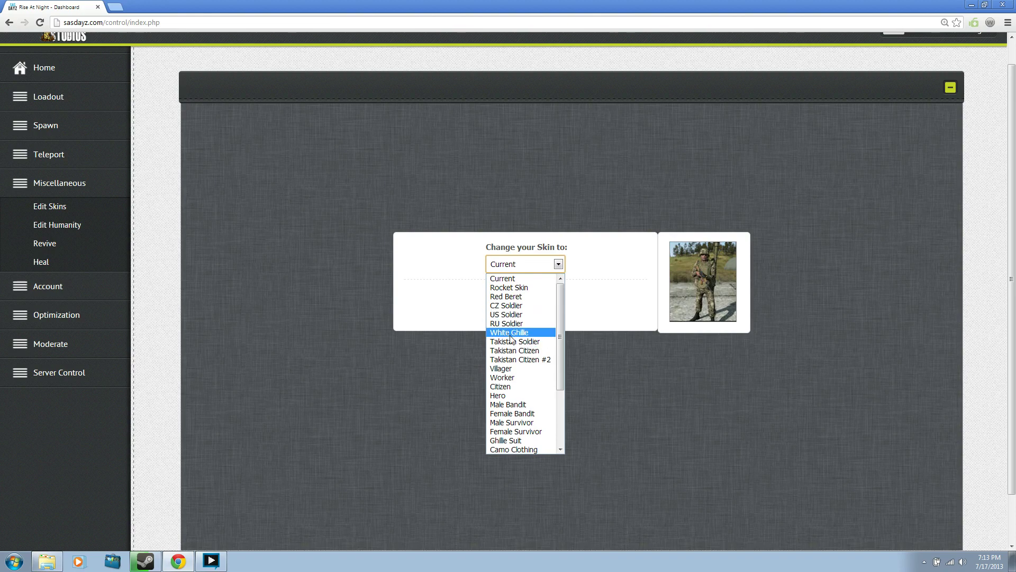
pyautogui.click(510, 337)
# Browse the full skin list and close it with White Ghillie still selected.
pyautogui.click(521, 268)
pyautogui.scroll(-4, 546, 392)
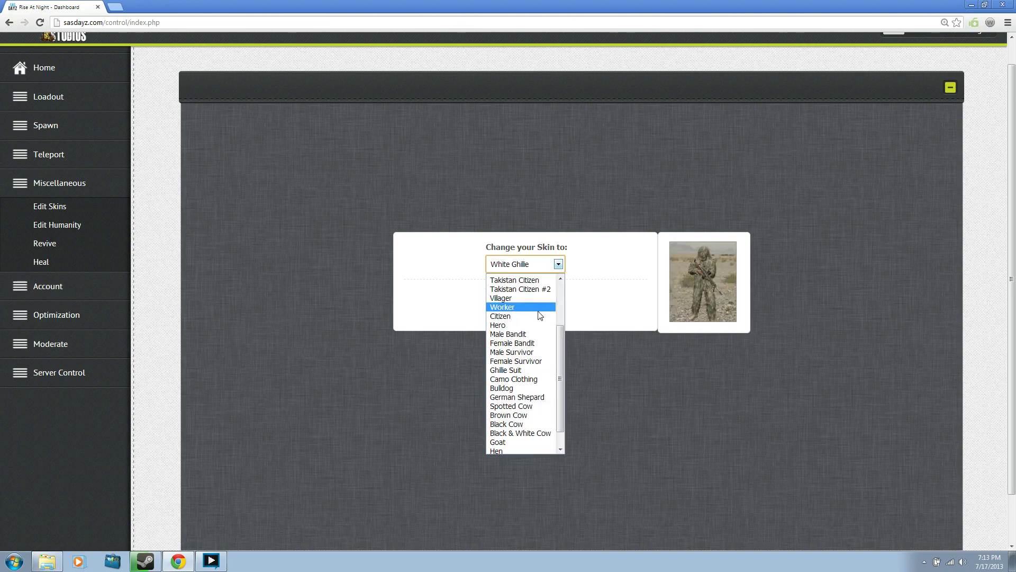
pyautogui.scroll(4, 547, 394)
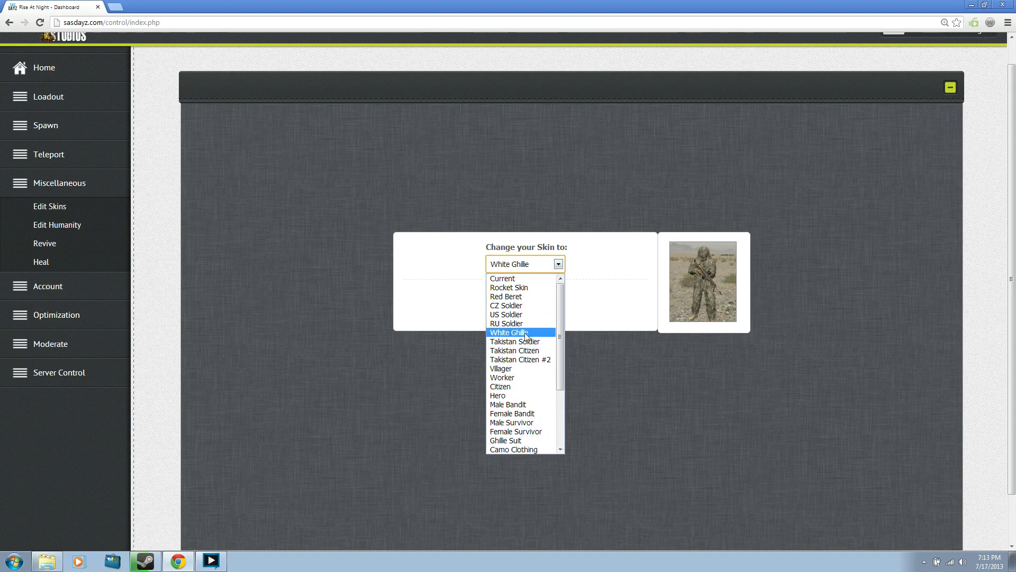
pyautogui.scroll(-4, 541, 433)
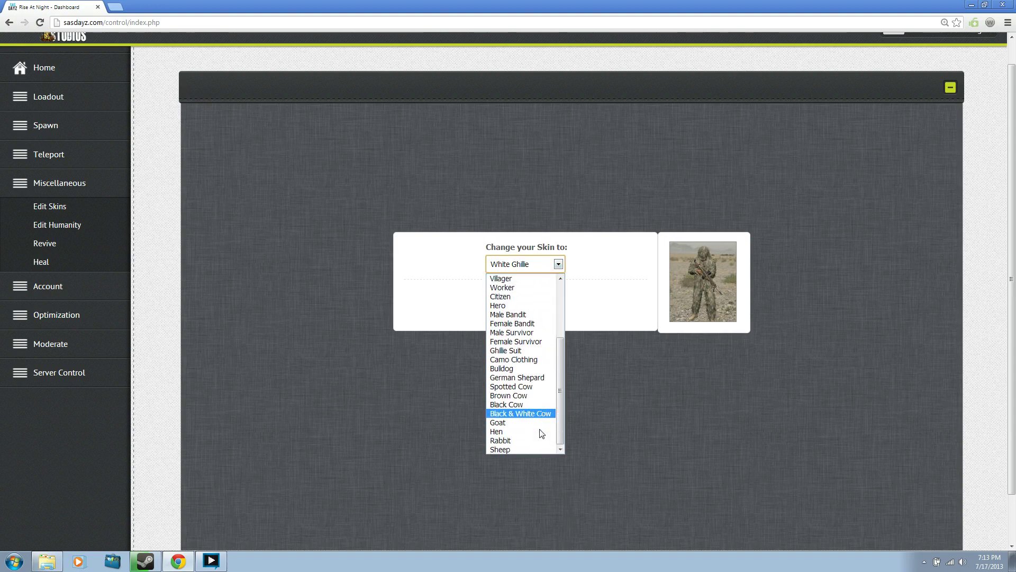
pyautogui.scroll(4, 542, 433)
pyautogui.click(531, 263)
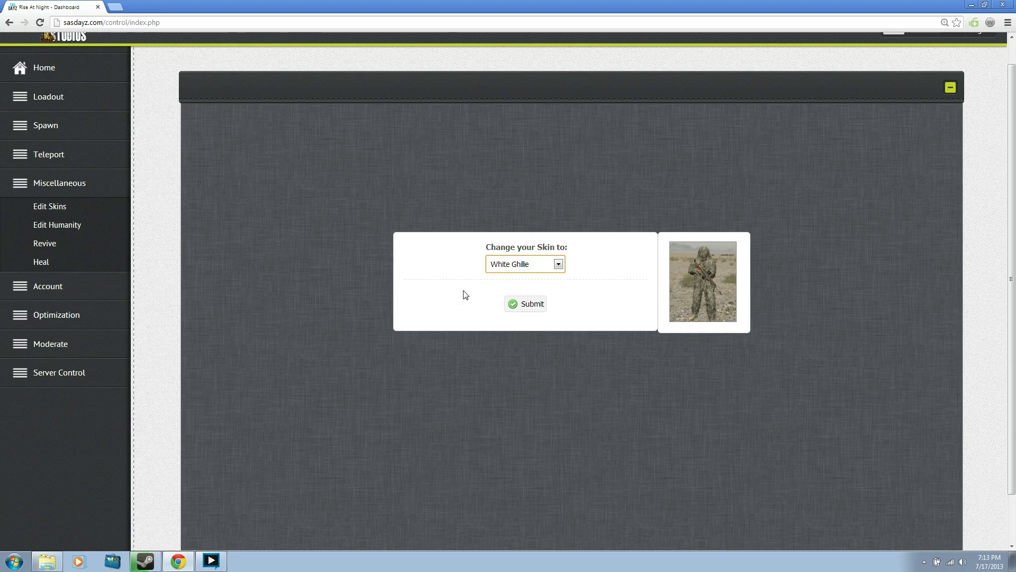
pyautogui.click(538, 268)
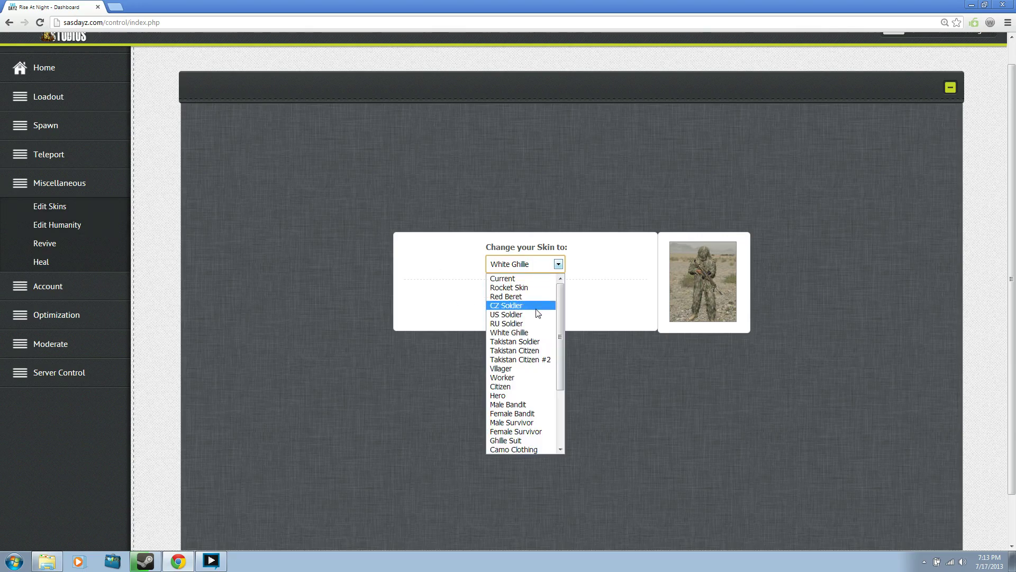
pyautogui.scroll(-4, 522, 360)
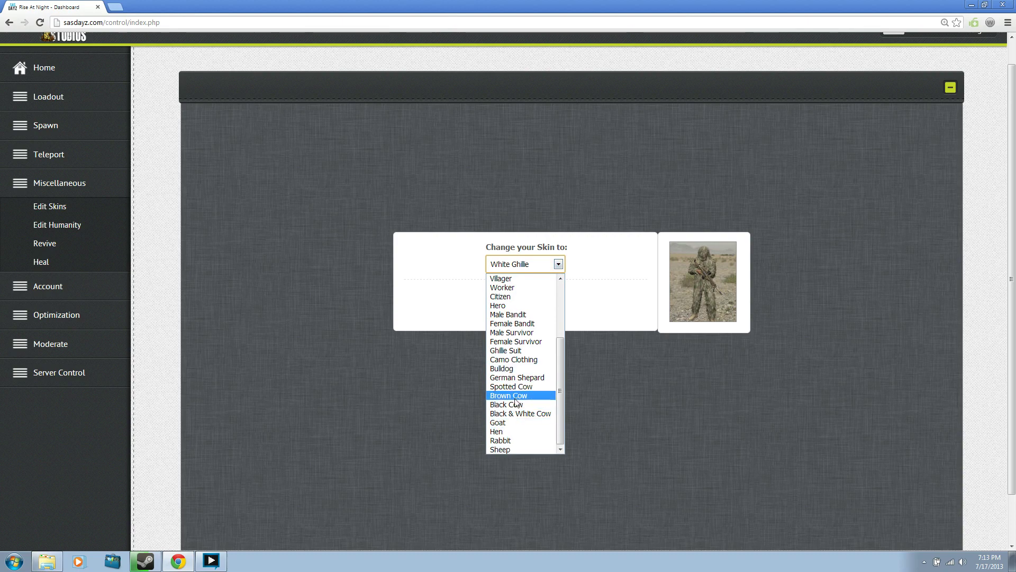
pyautogui.click(558, 262)
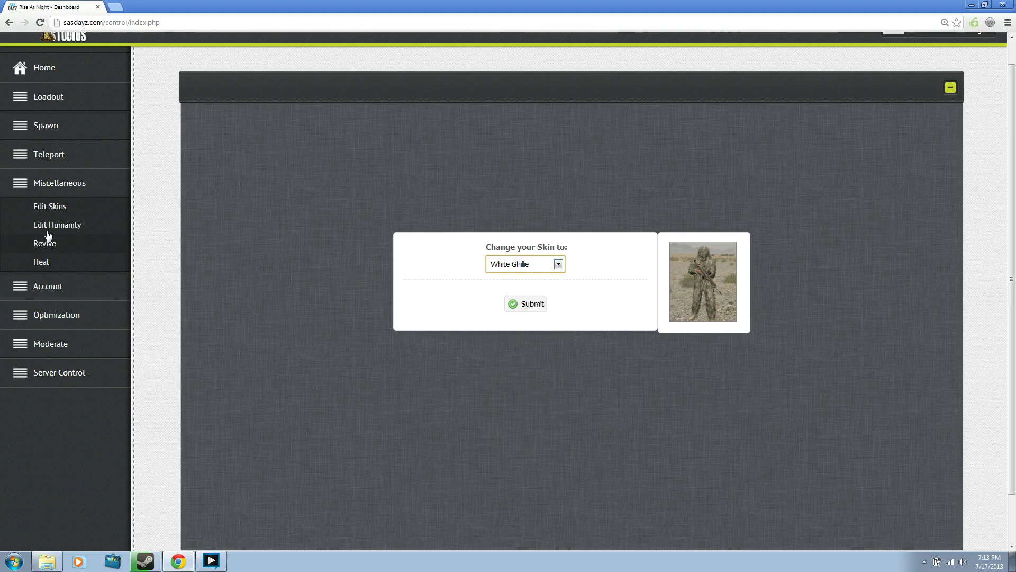
pyautogui.click(87, 231)
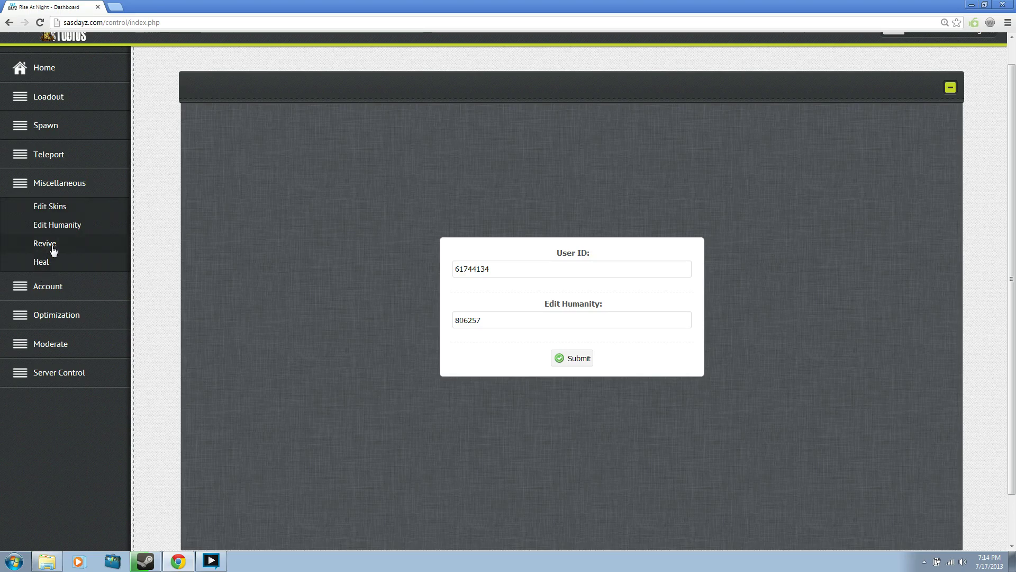
# Heal the character, getting the Action Successful confirmation with humanity still 806257.
pyautogui.click(41, 261)
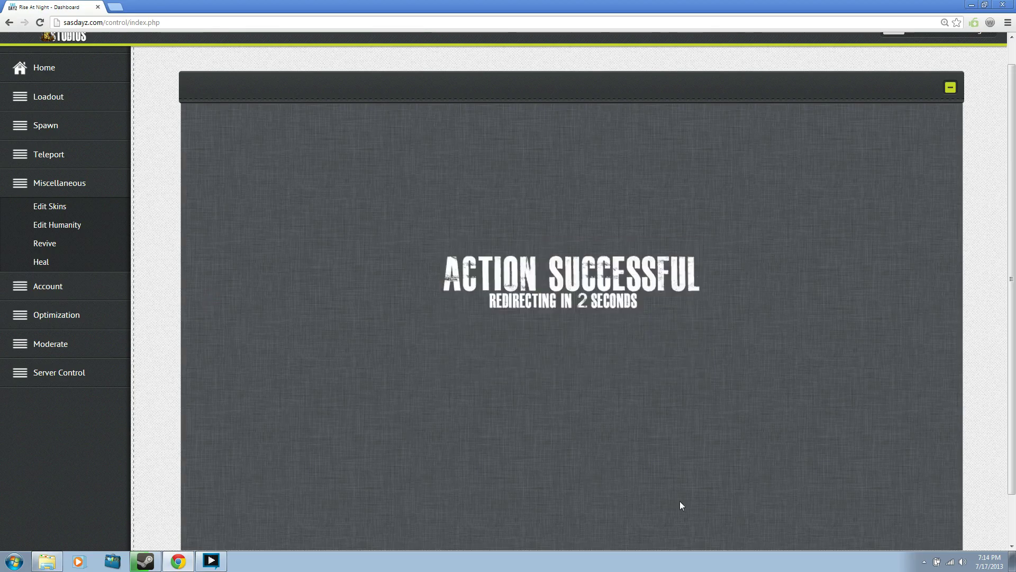
pyautogui.click(43, 185)
pyautogui.click(38, 218)
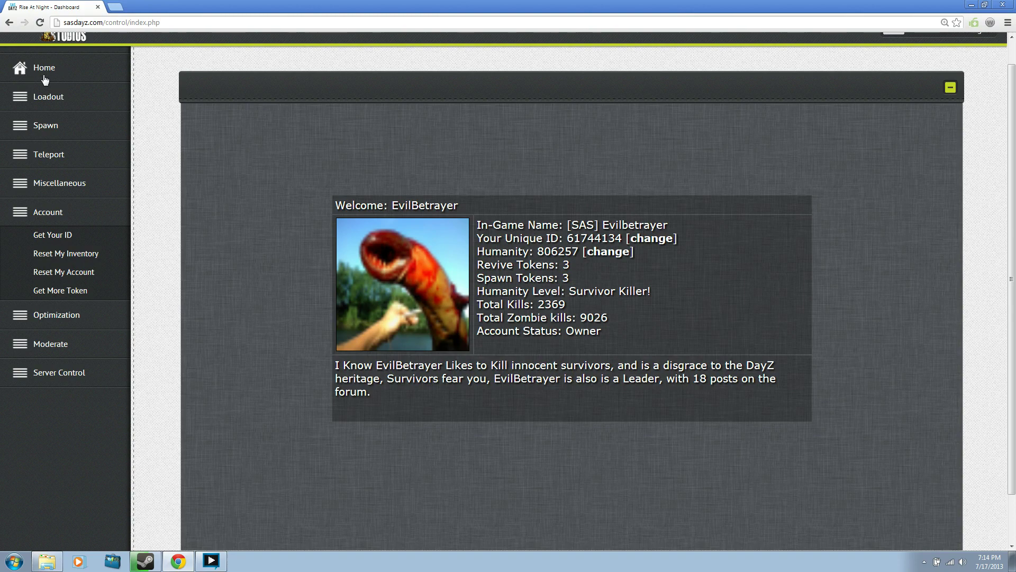
# Look up your unique ID by entering your in-game name from the autocomplete suggestions.
pyautogui.click(49, 239)
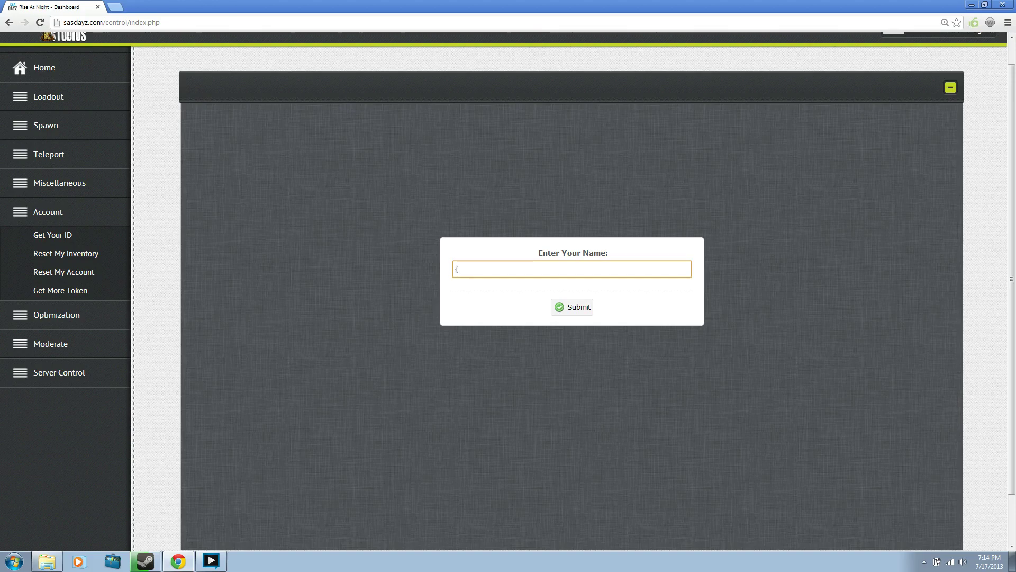
pyautogui.write('[')
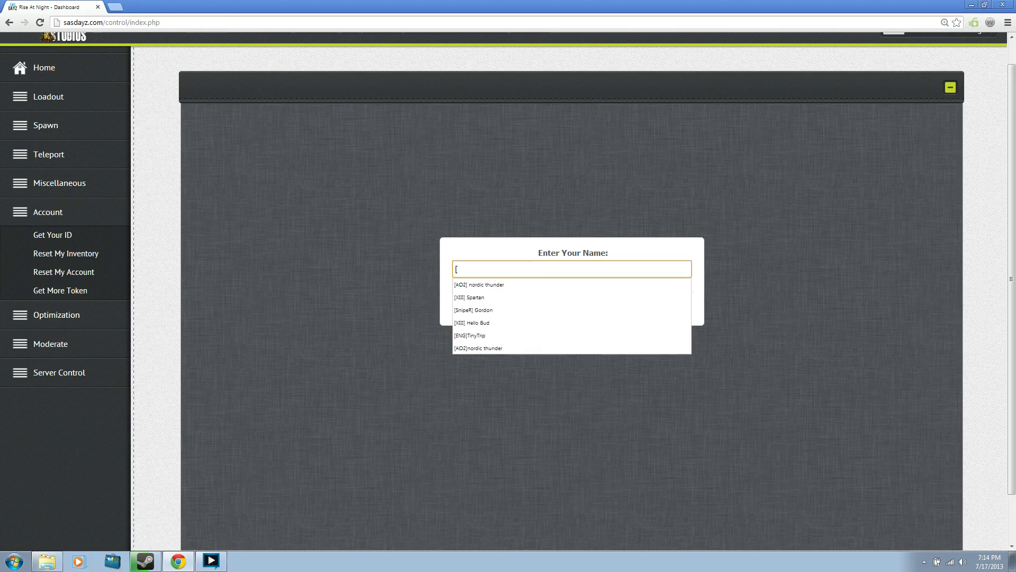
pyautogui.write('SAS')
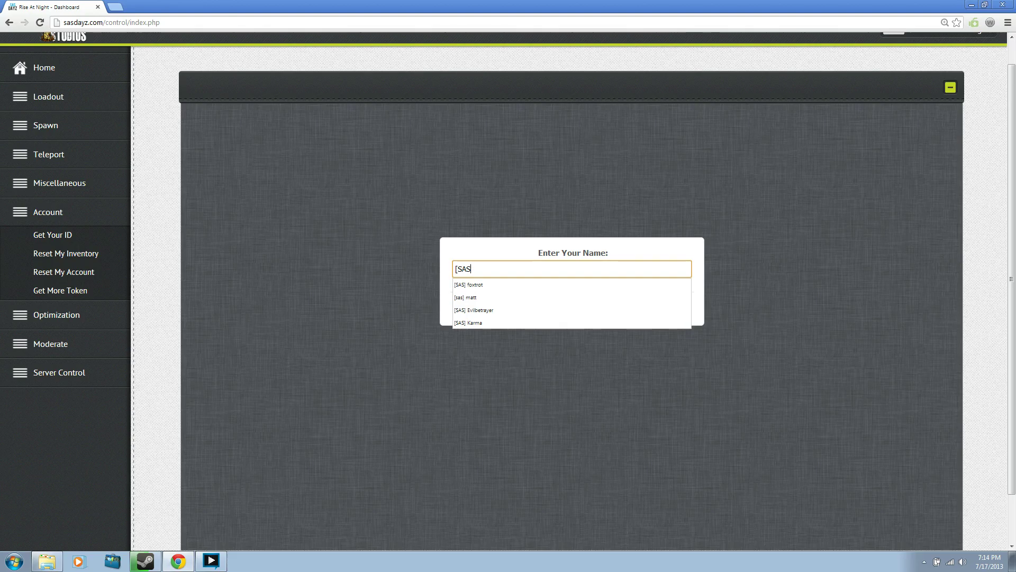
pyautogui.press('Down')
pyautogui.press('Down')
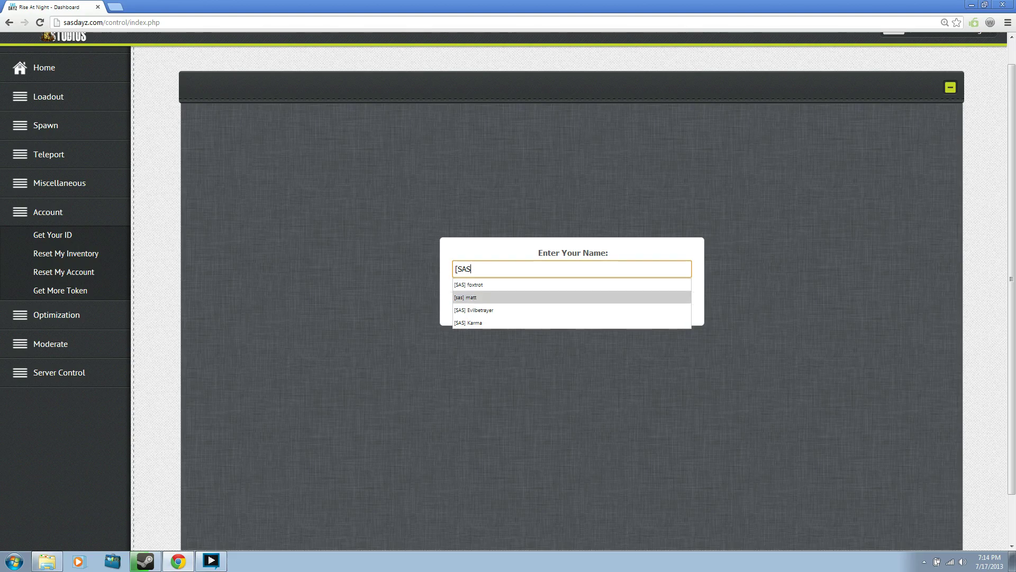
pyautogui.press('Down')
pyautogui.press('Return')
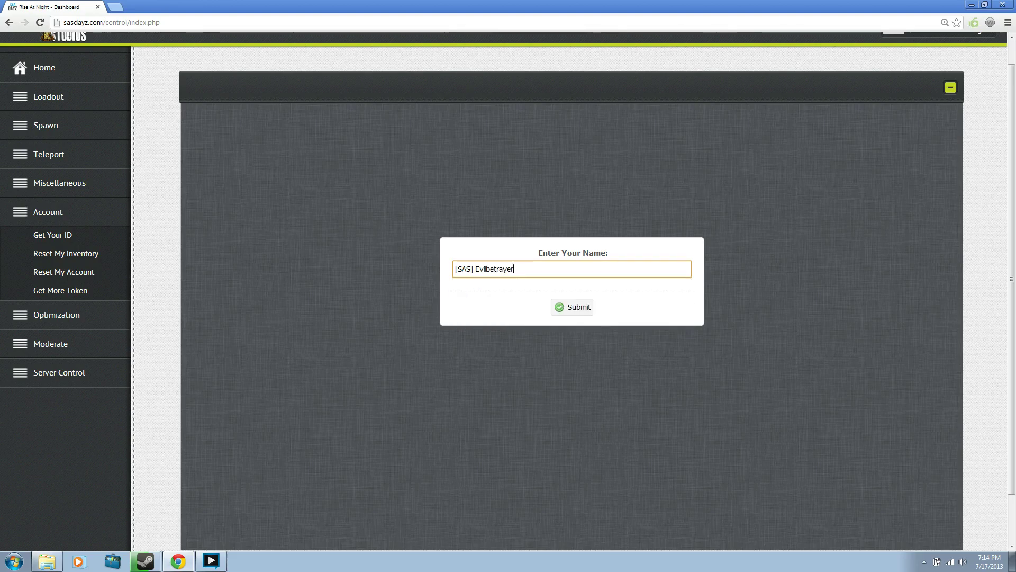
pyautogui.click(590, 307)
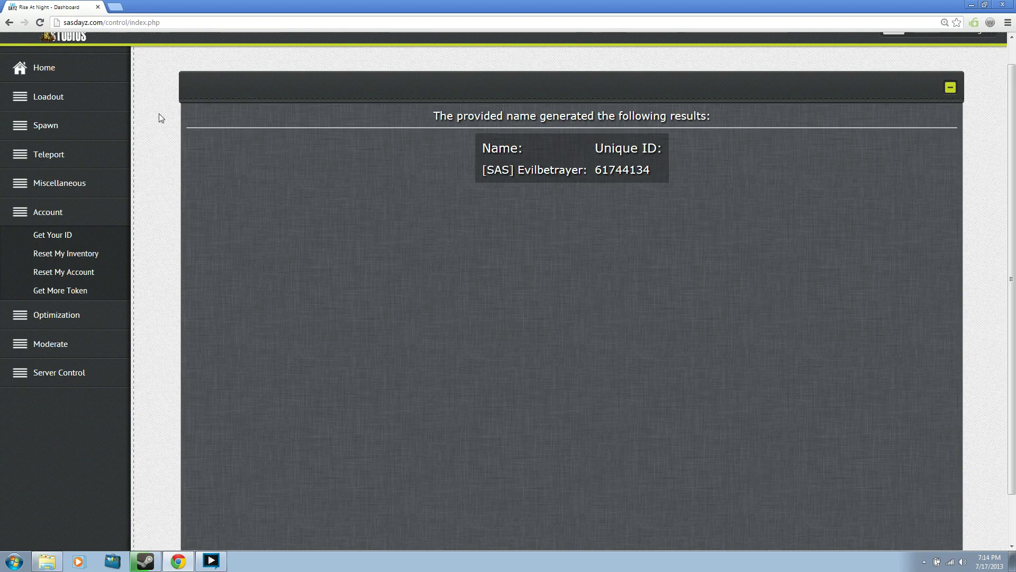
# Review the Revive and Spawn token offers on the Get More Token page.
pyautogui.click(60, 295)
pyautogui.scroll(-5, 386, 345)
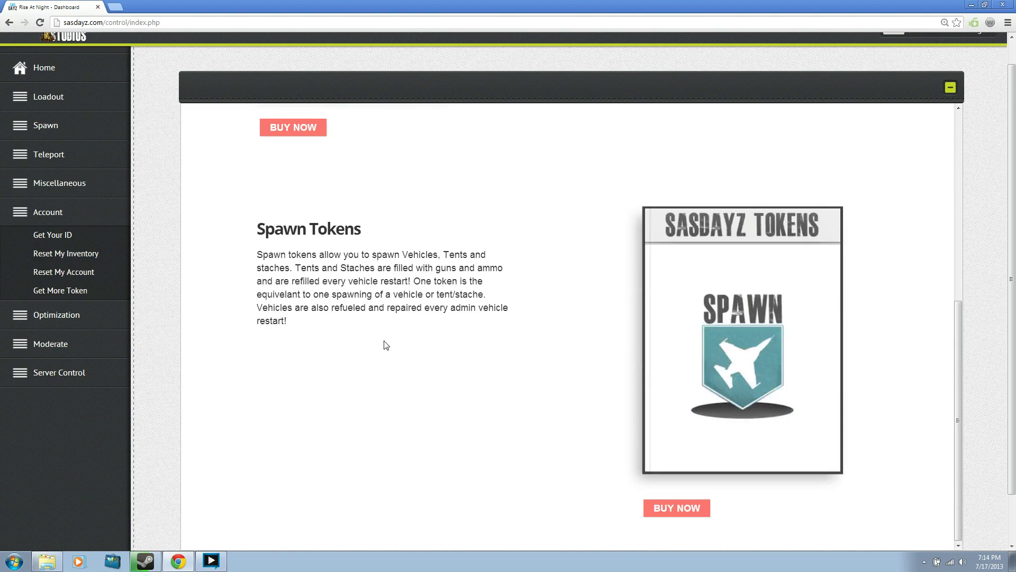
pyautogui.scroll(-1, 386, 345)
pyautogui.scroll(2, 385, 345)
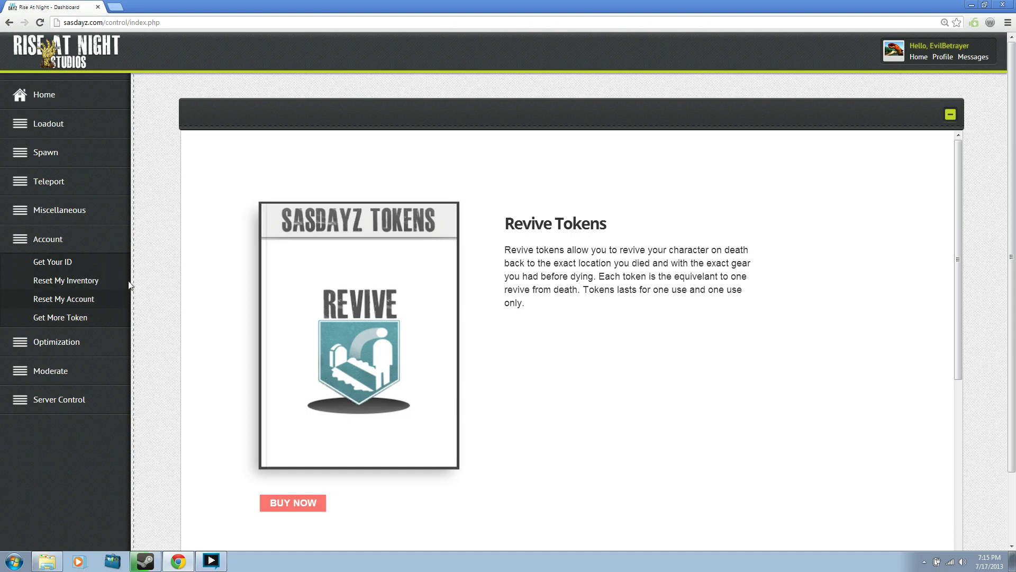
# Collapse Account, browse the profile overview, then go to the forum home.
pyautogui.click(48, 244)
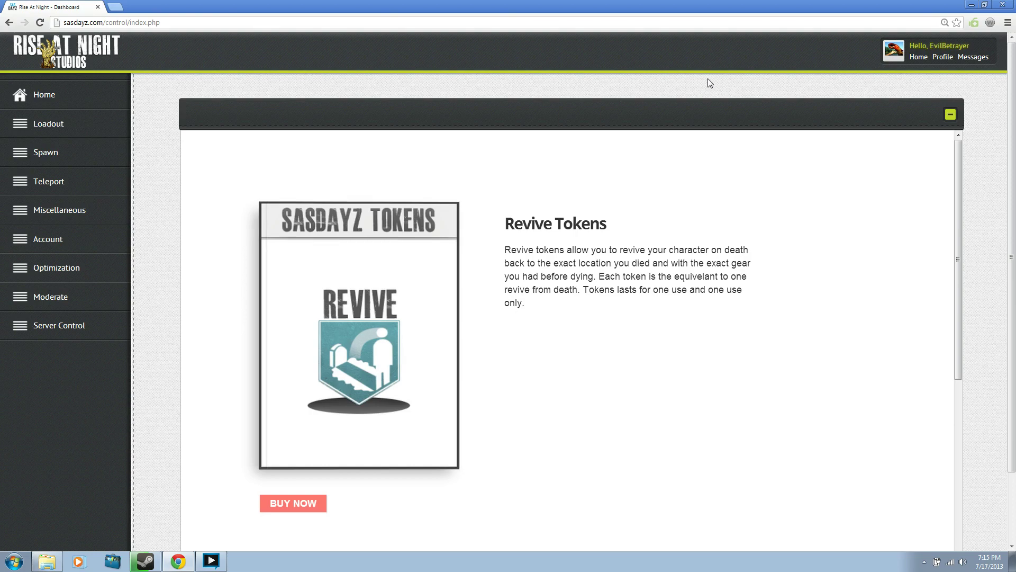
pyautogui.click(50, 105)
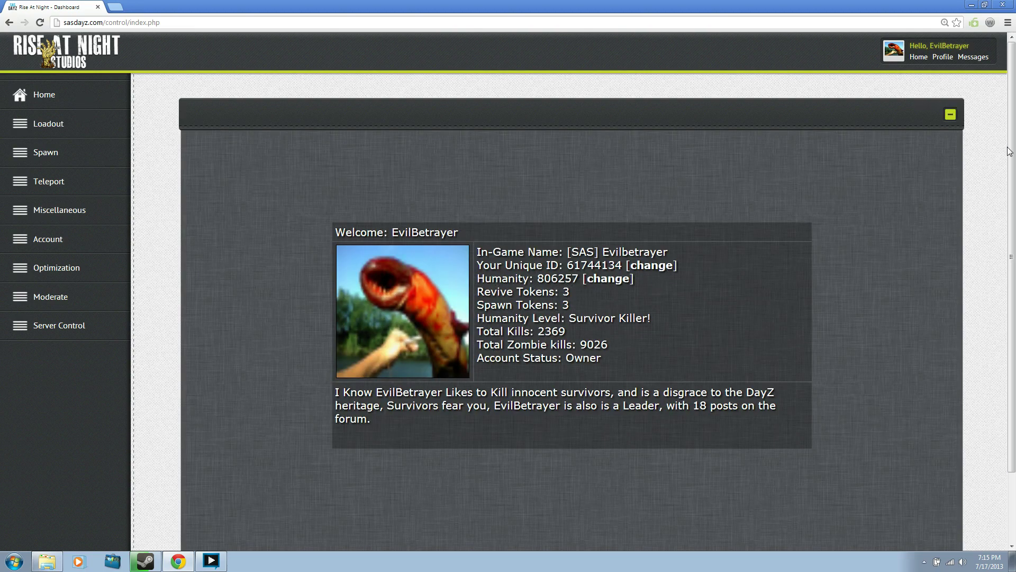
pyautogui.scroll(-2, 974, 211)
pyautogui.scroll(1, 973, 213)
pyautogui.scroll(1, 973, 217)
pyautogui.click(921, 58)
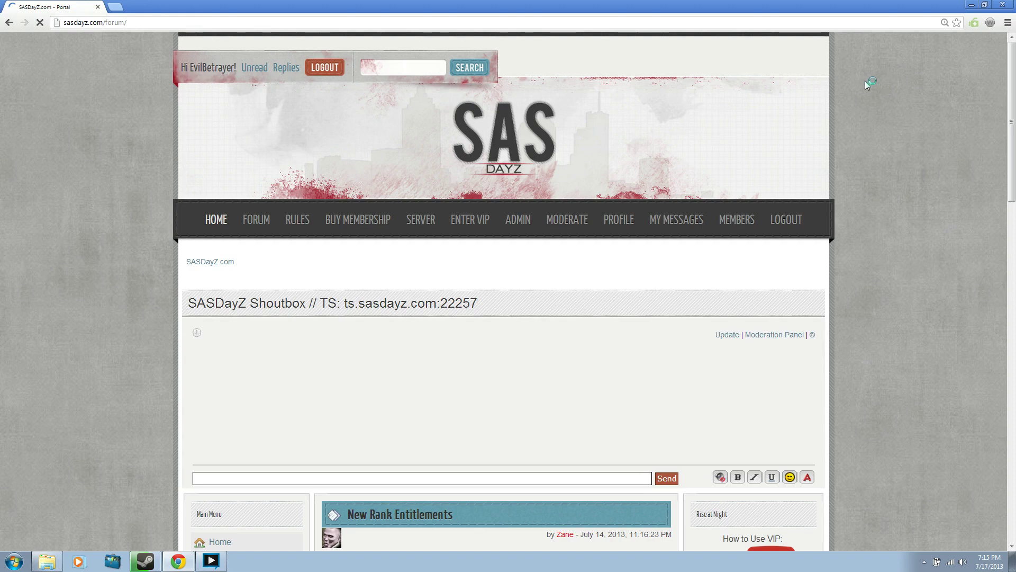
# Browse the forum portal home page, then minimize the browser to reveal the desktop.
pyautogui.scroll(-4, 75, 448)
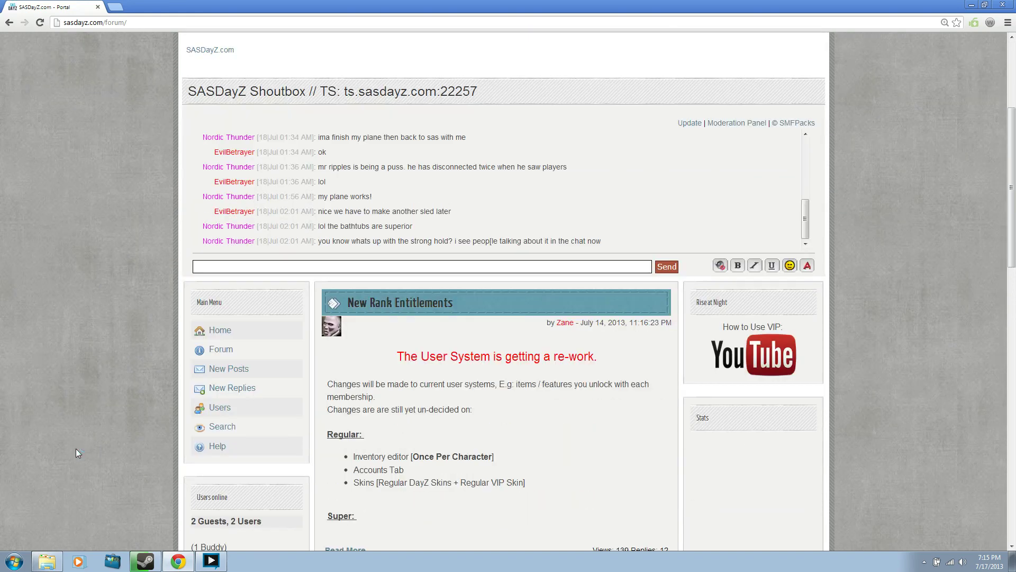
pyautogui.scroll(-4, 76, 449)
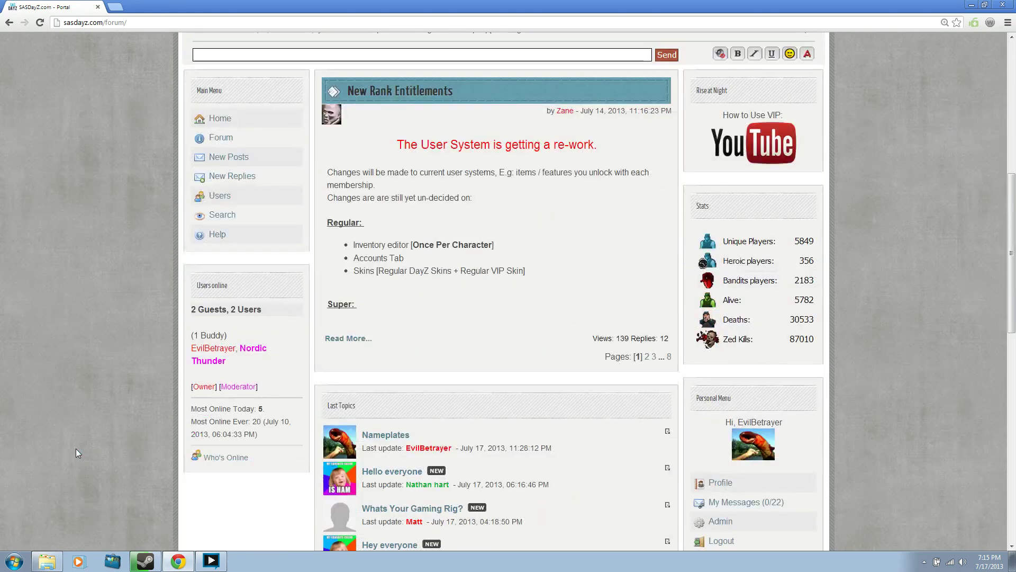
pyautogui.scroll(5, 75, 449)
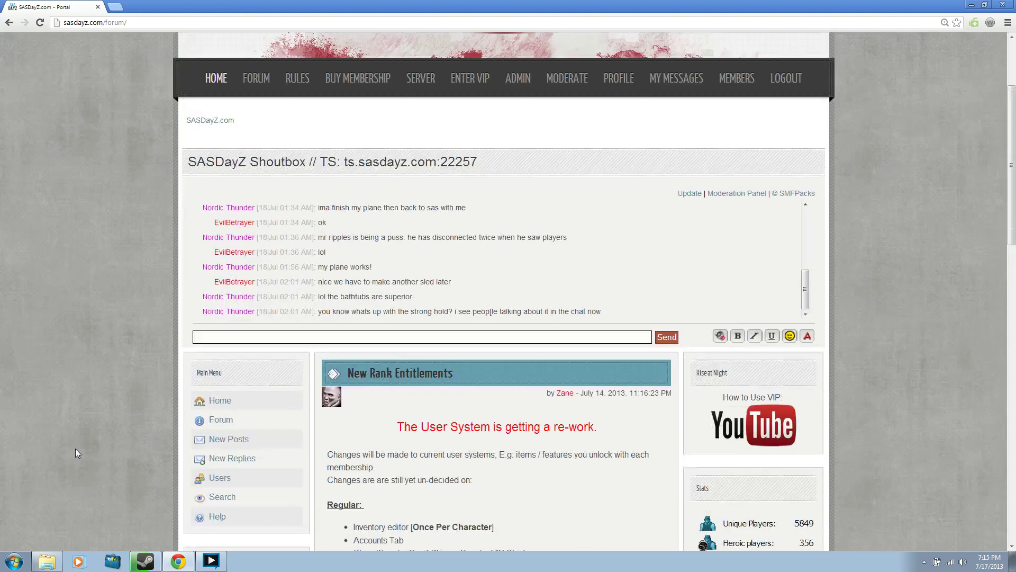
pyautogui.scroll(3, 75, 449)
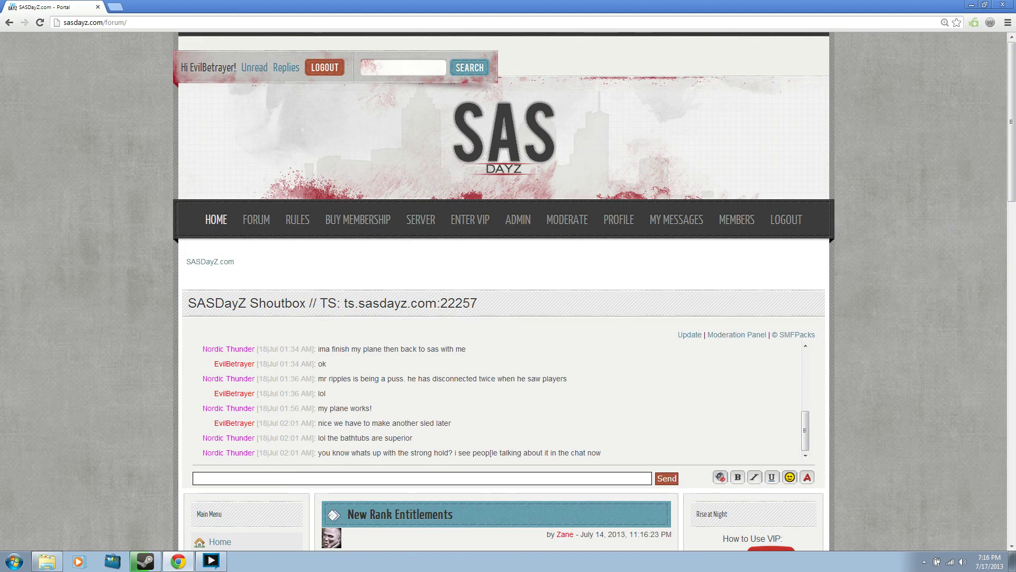
pyautogui.click(973, 7)
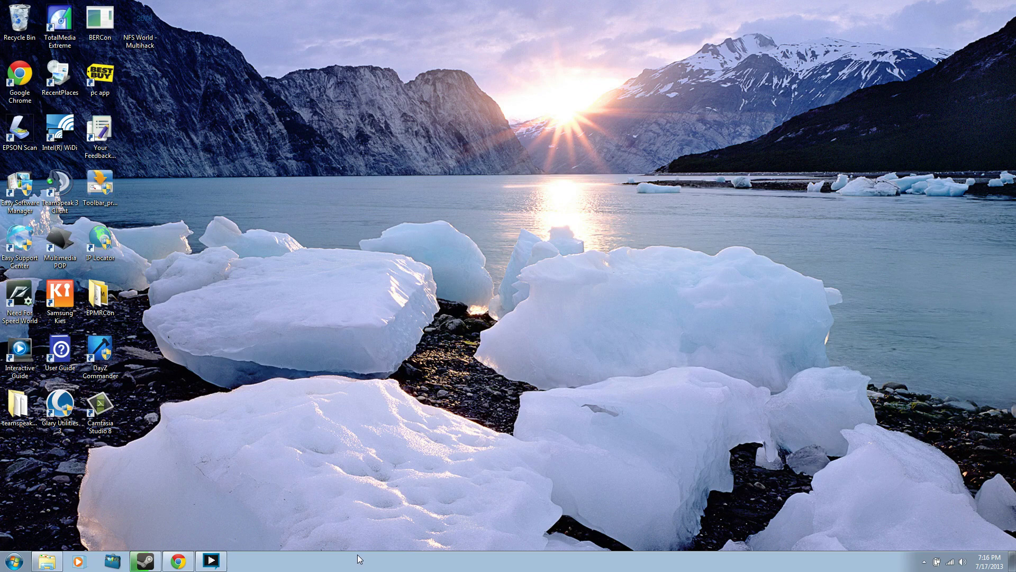